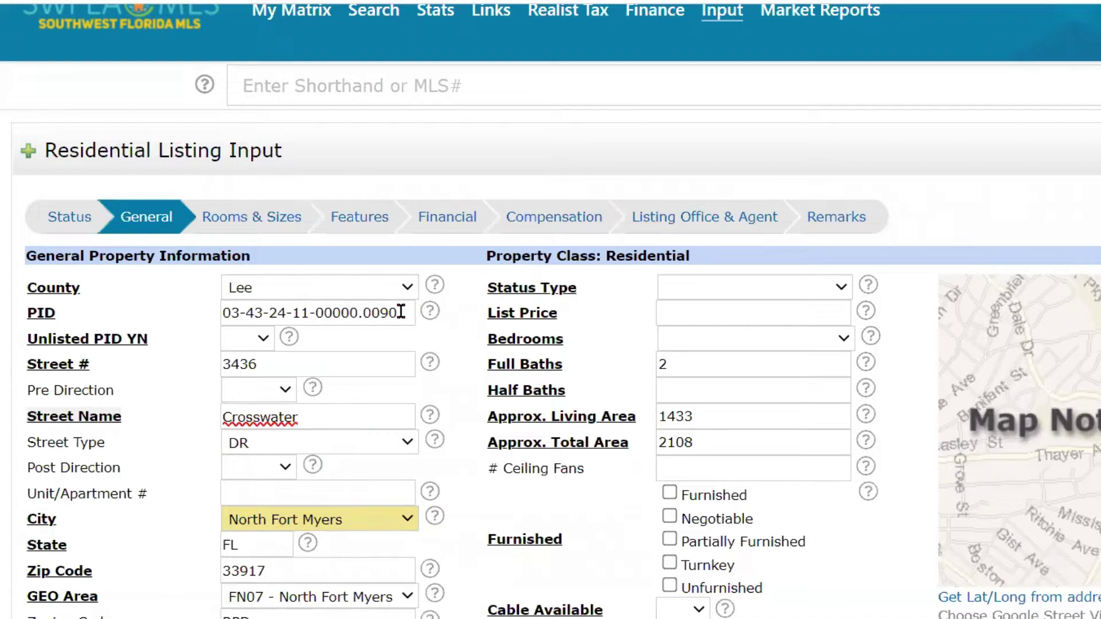
Step: Review the prefilled fields of the General section and set Unlisted PID YN to No
scroll(400, 311, down, 3)
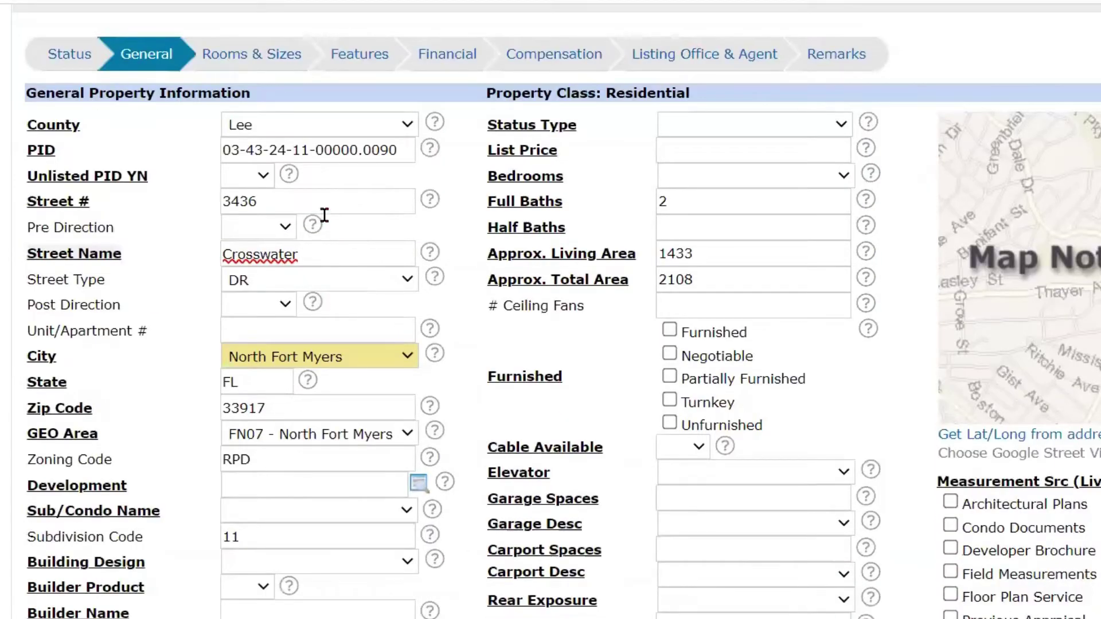
scroll(332, 416, down, 1)
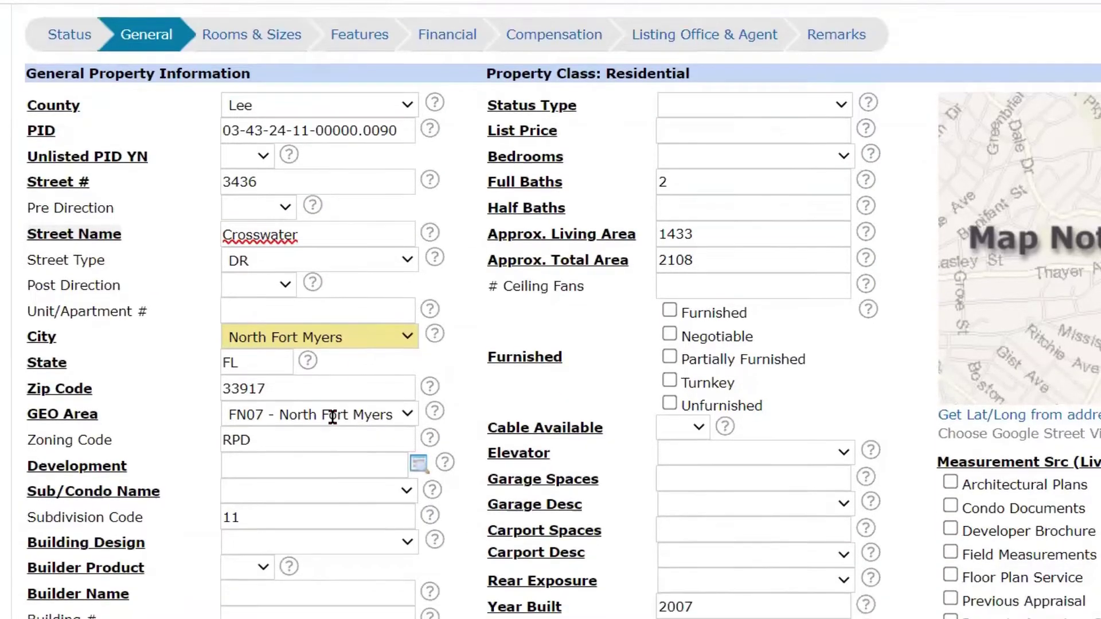
scroll(333, 416, down, 1)
scroll(395, 410, down, 2)
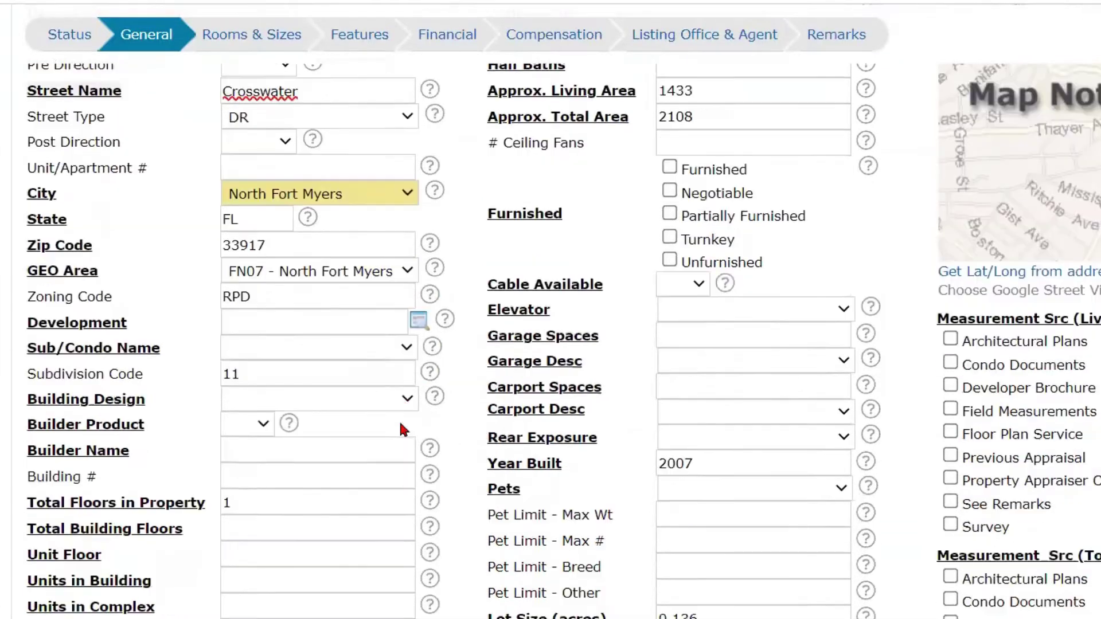
scroll(400, 424, down, 4)
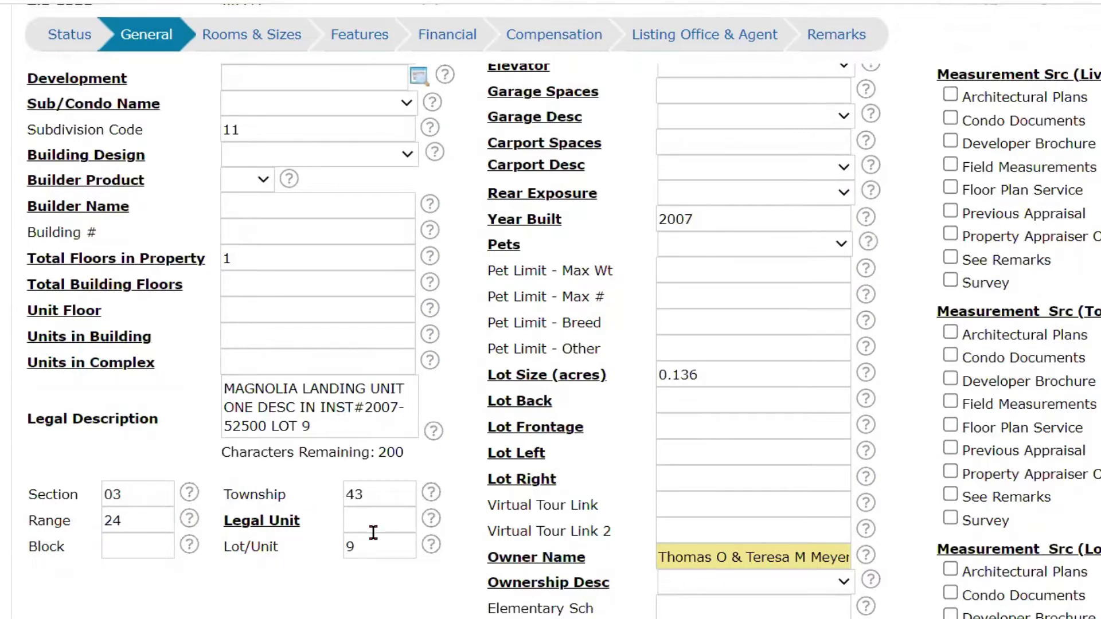
scroll(384, 526, up, 5)
scroll(378, 526, up, 5)
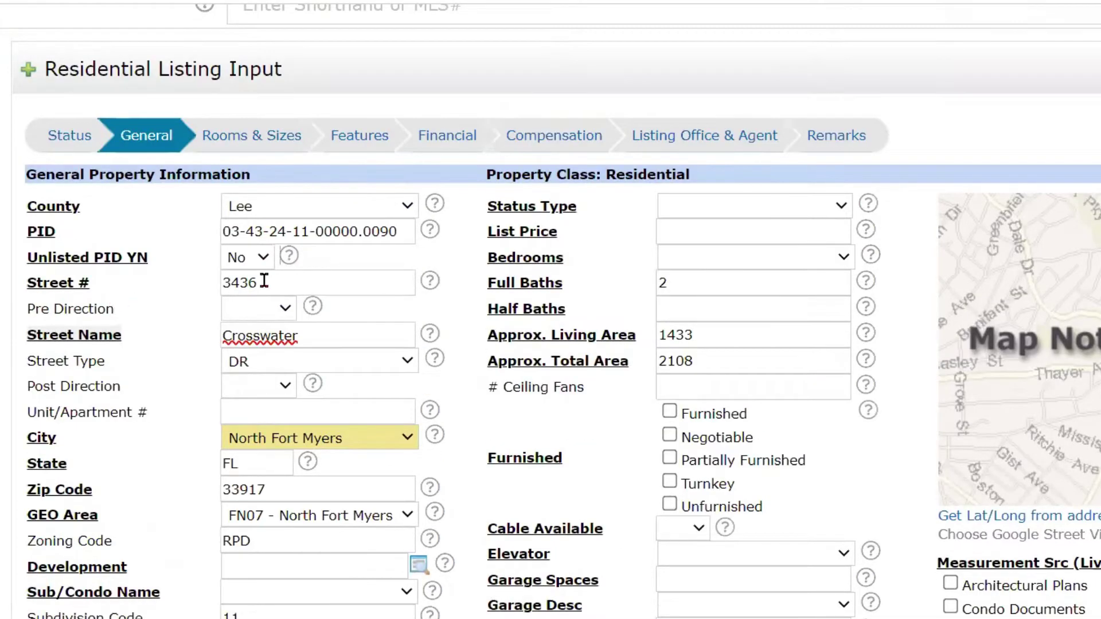
Step: Examine the address fields, including the street number, Pre Direction and Post Direction choices, unit number and street type
click(264, 280)
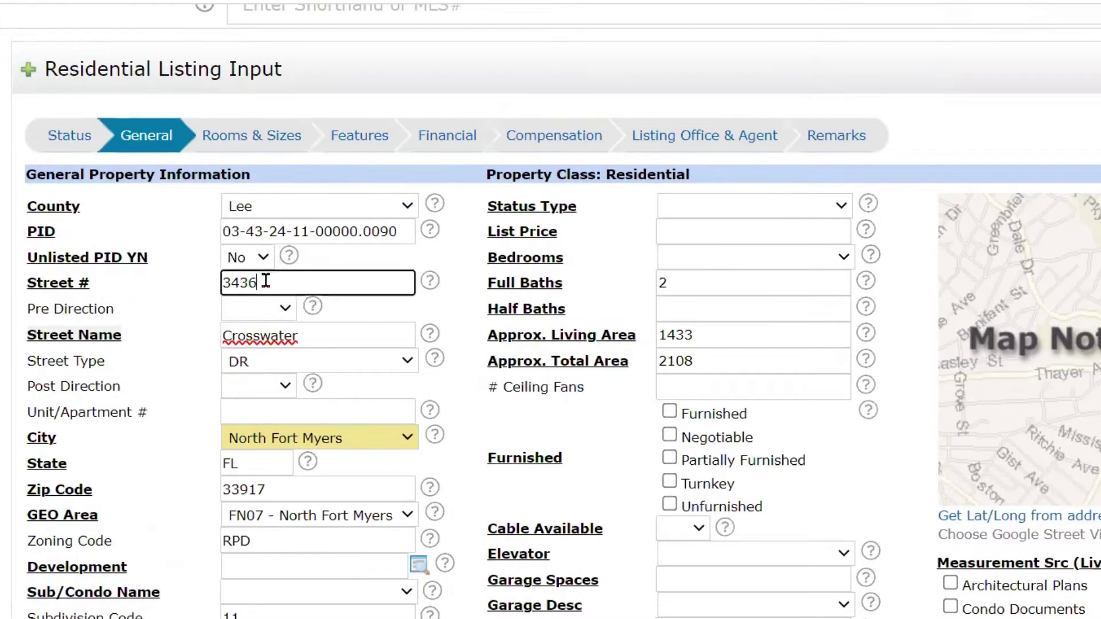
click(263, 320)
click(378, 324)
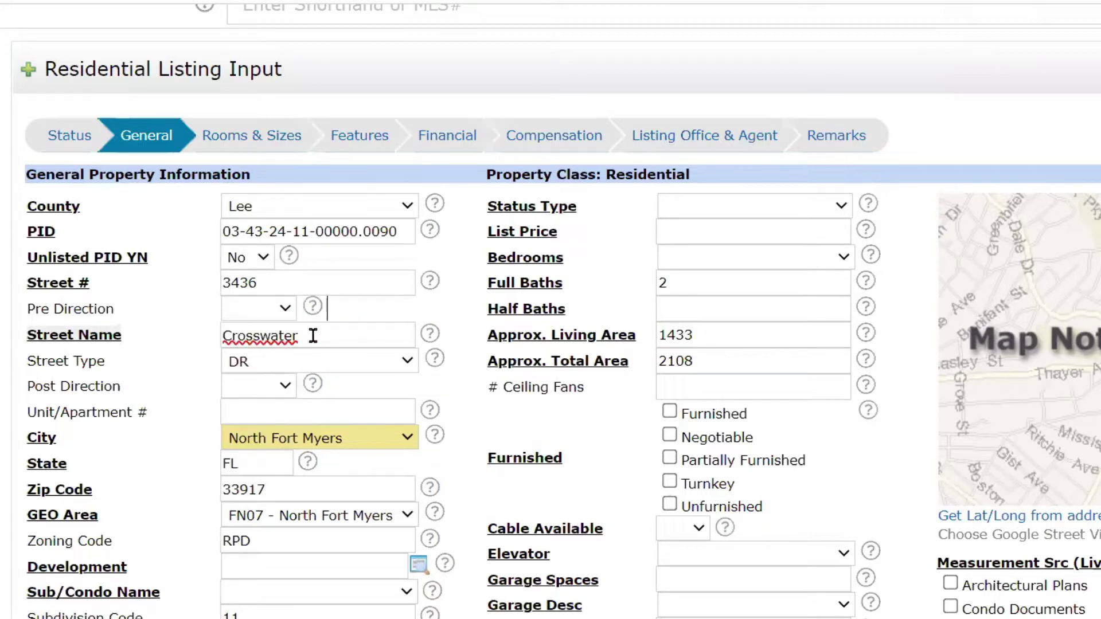
click(285, 311)
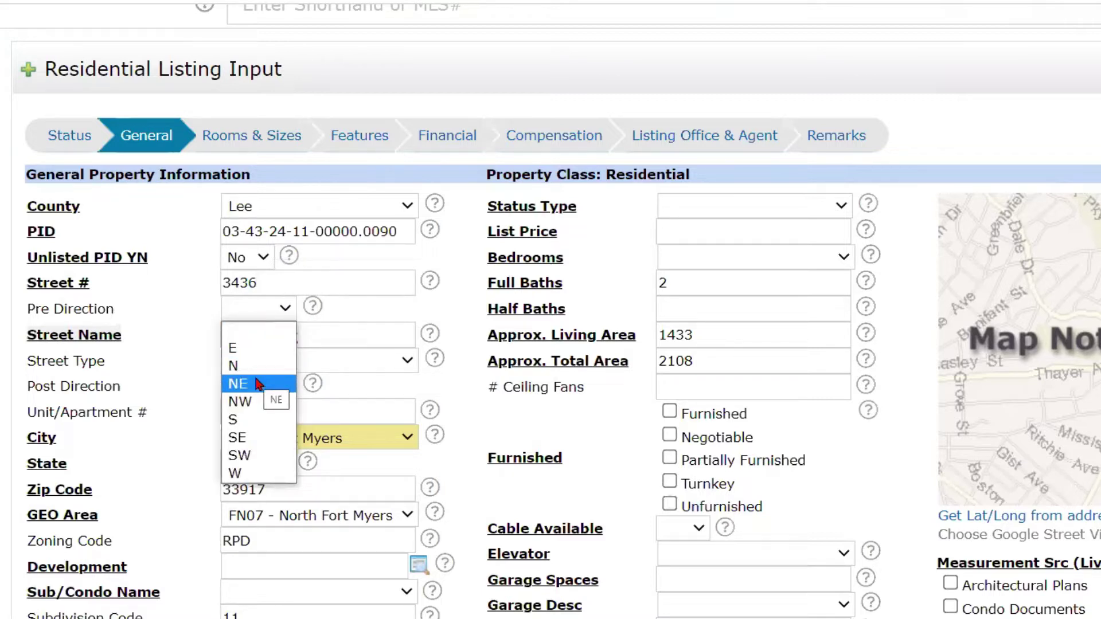
click(342, 296)
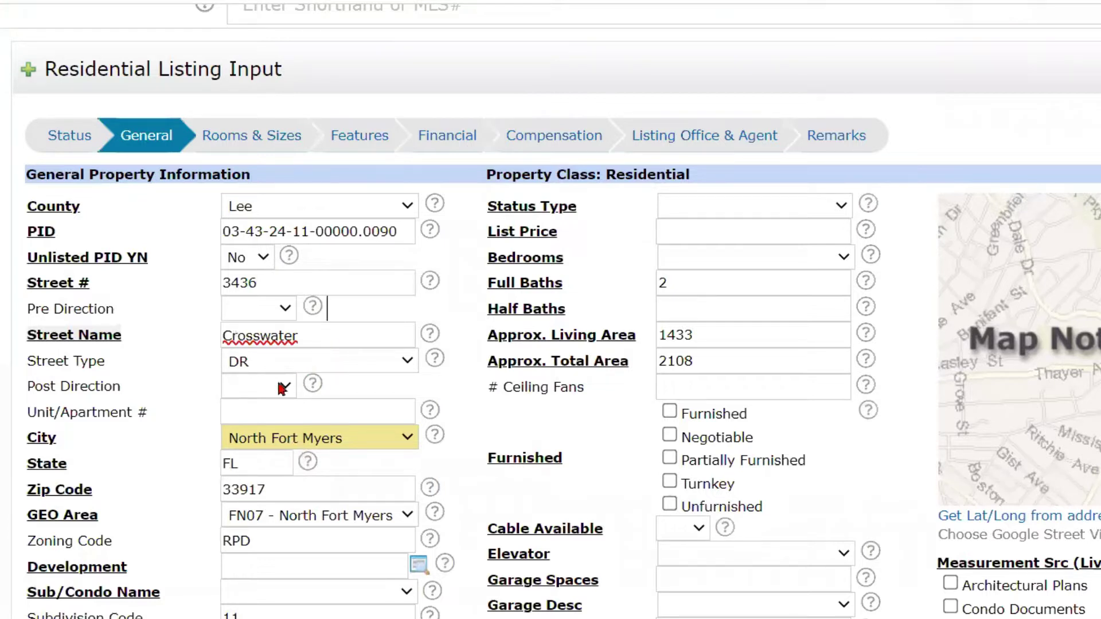
click(255, 389)
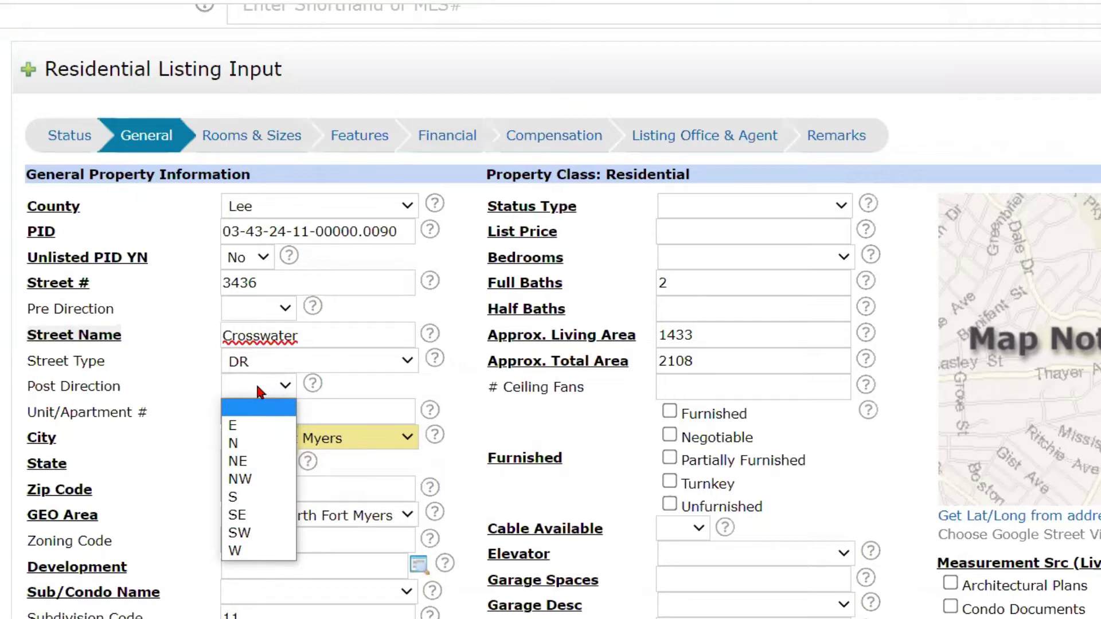
click(259, 389)
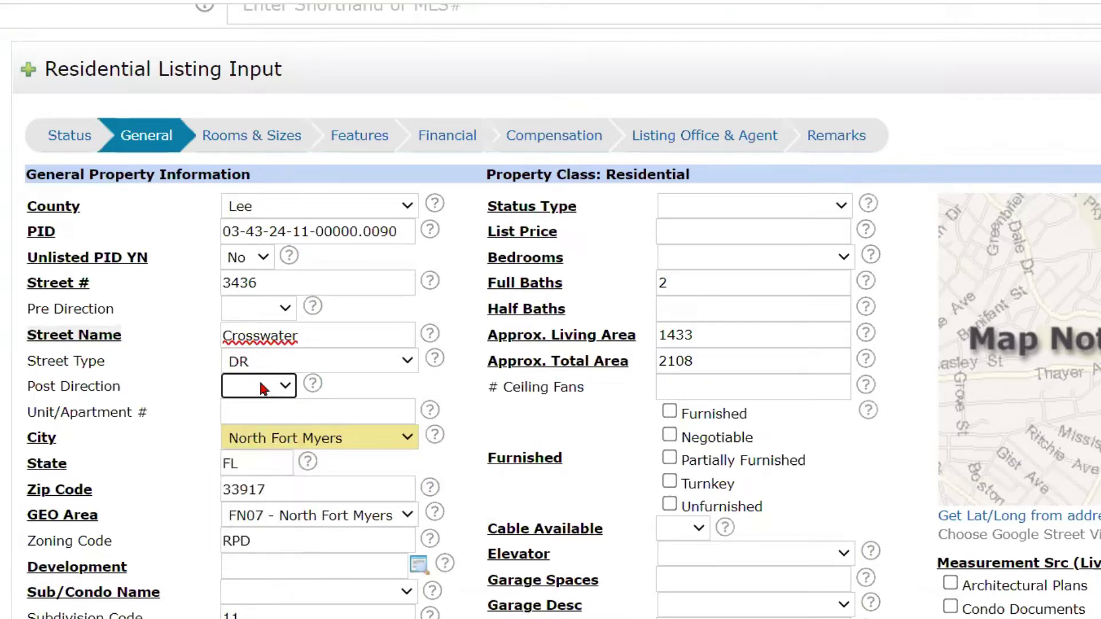
click(255, 411)
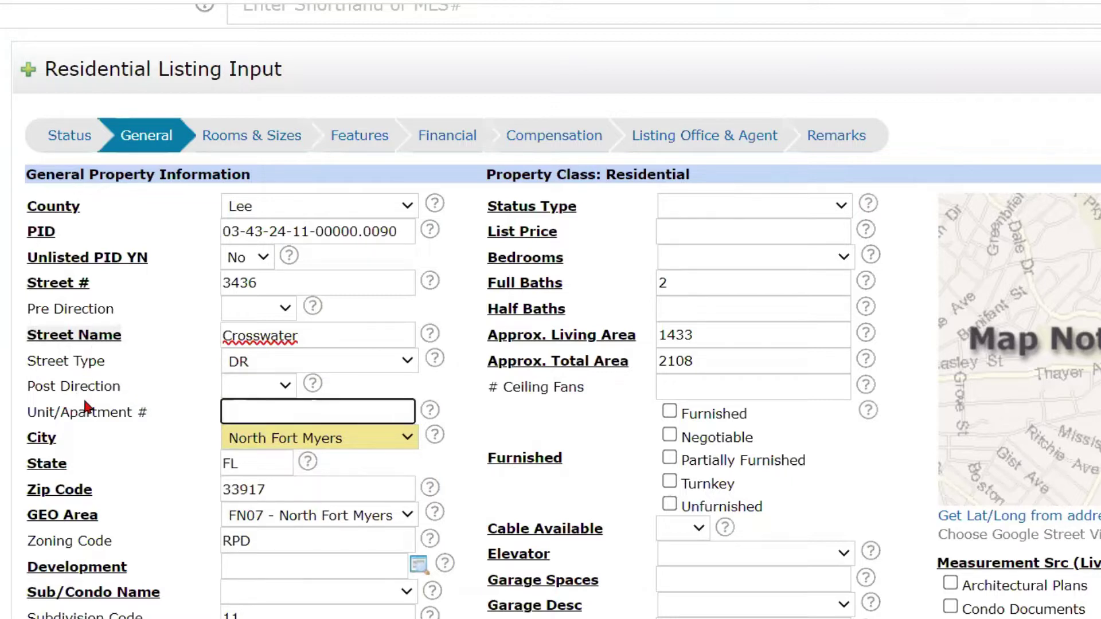
drag(102, 361, 43, 369)
click(124, 364)
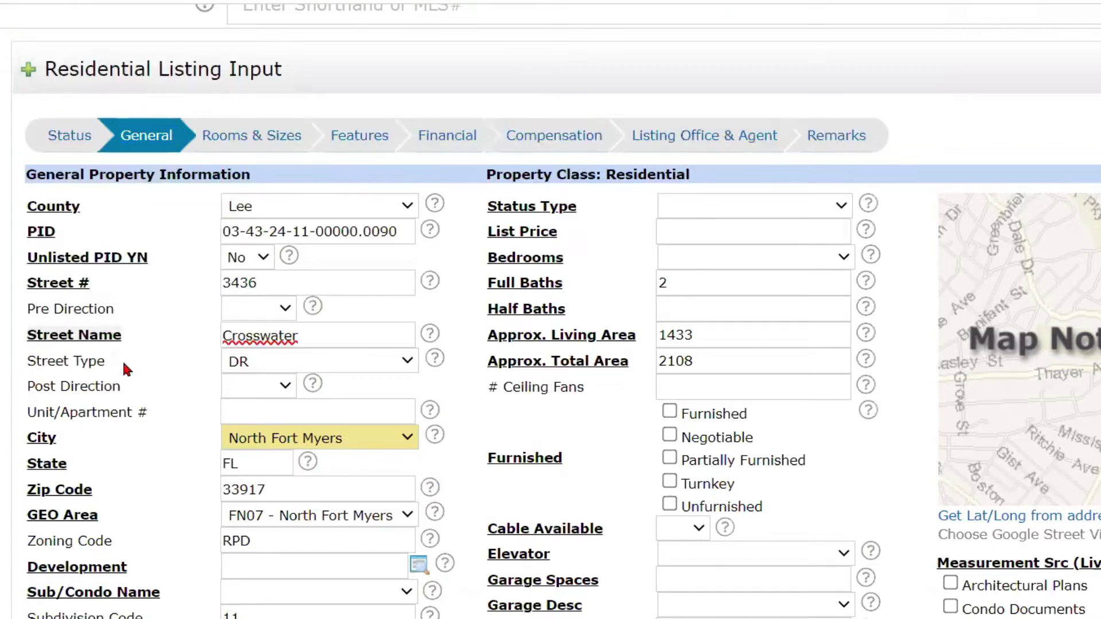
drag(91, 283, 34, 292)
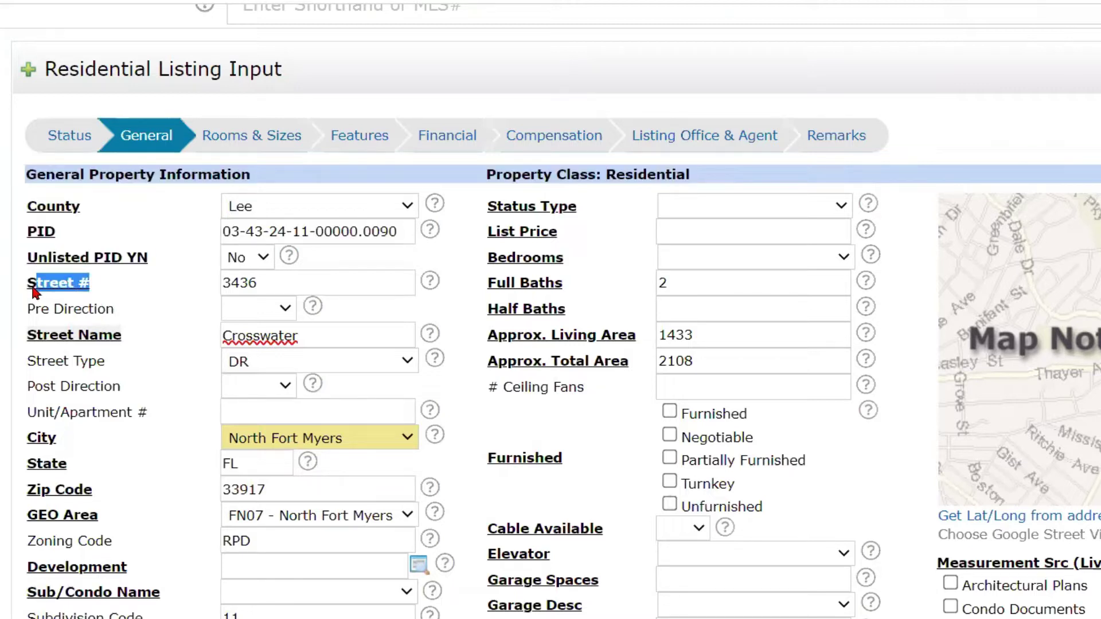
click(131, 298)
Step: Open the Development lookup, search it for "Palm" and browse the matching developments
scroll(148, 356, down, 2)
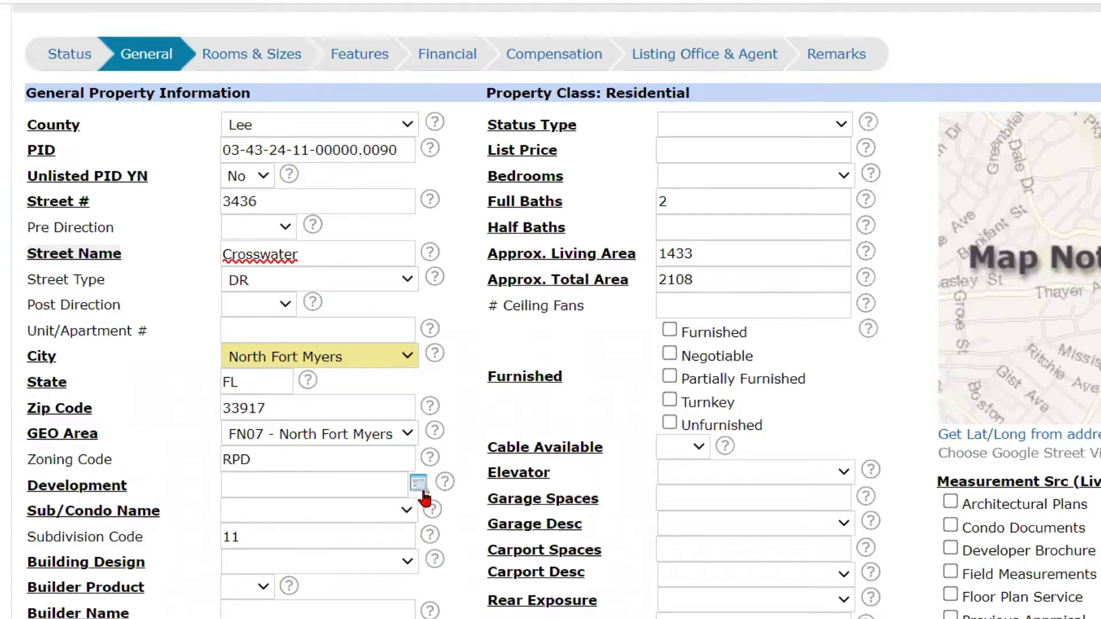
click(324, 483)
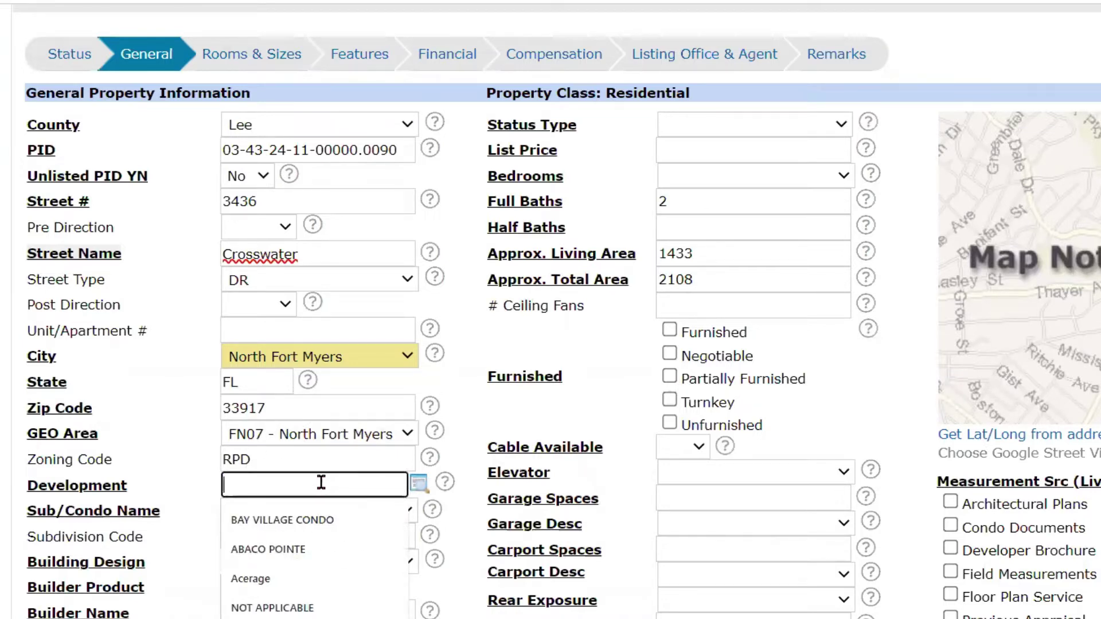
click(419, 485)
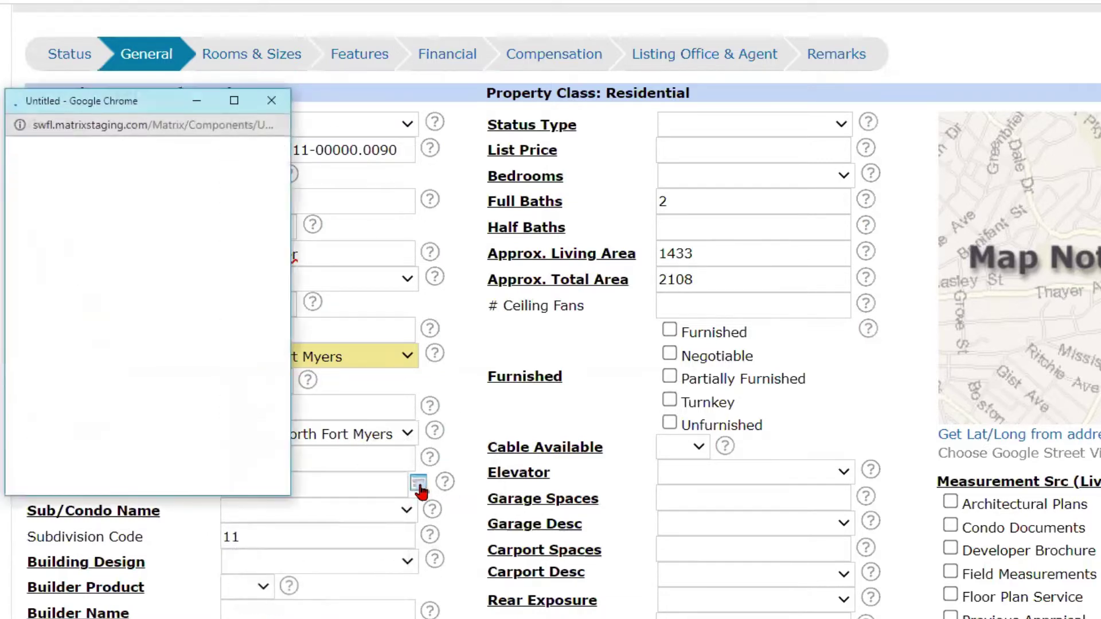
click(234, 100)
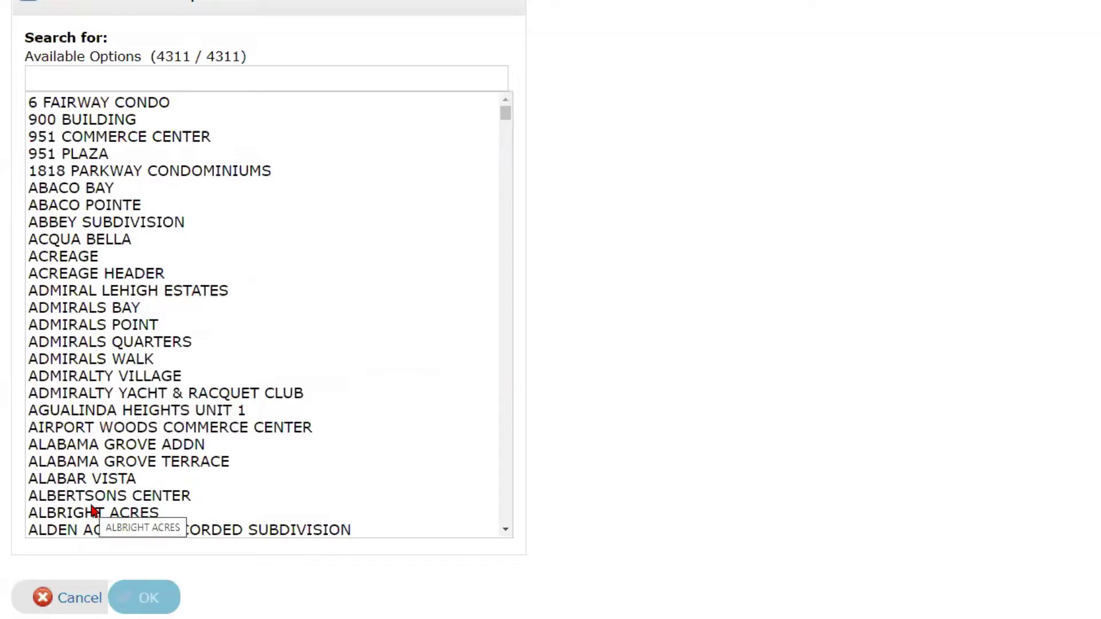
click(77, 75)
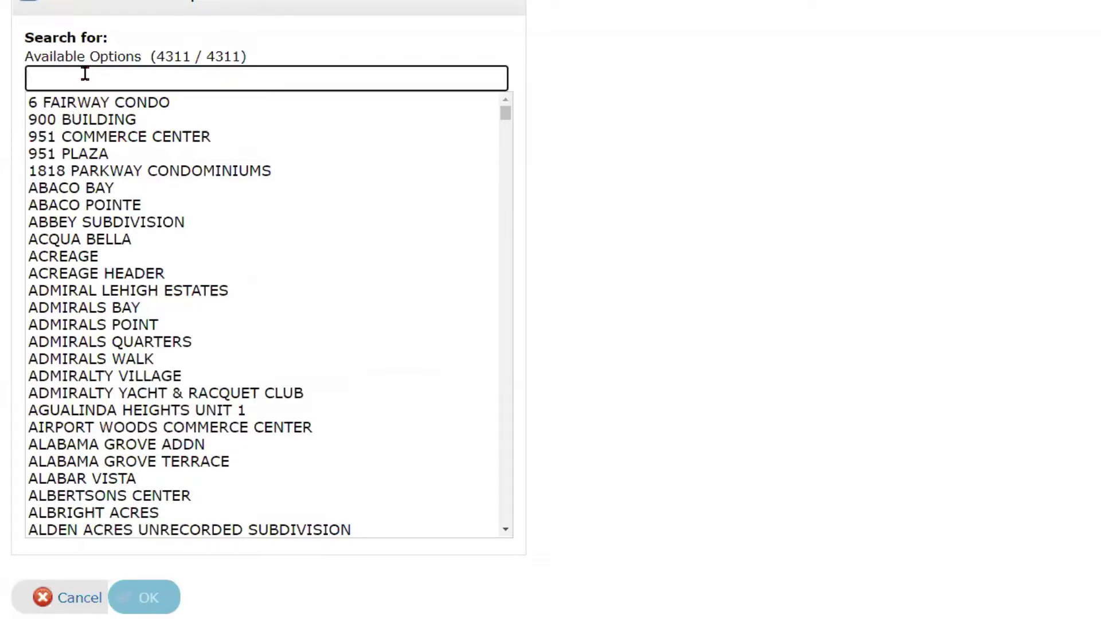
text(Palm)
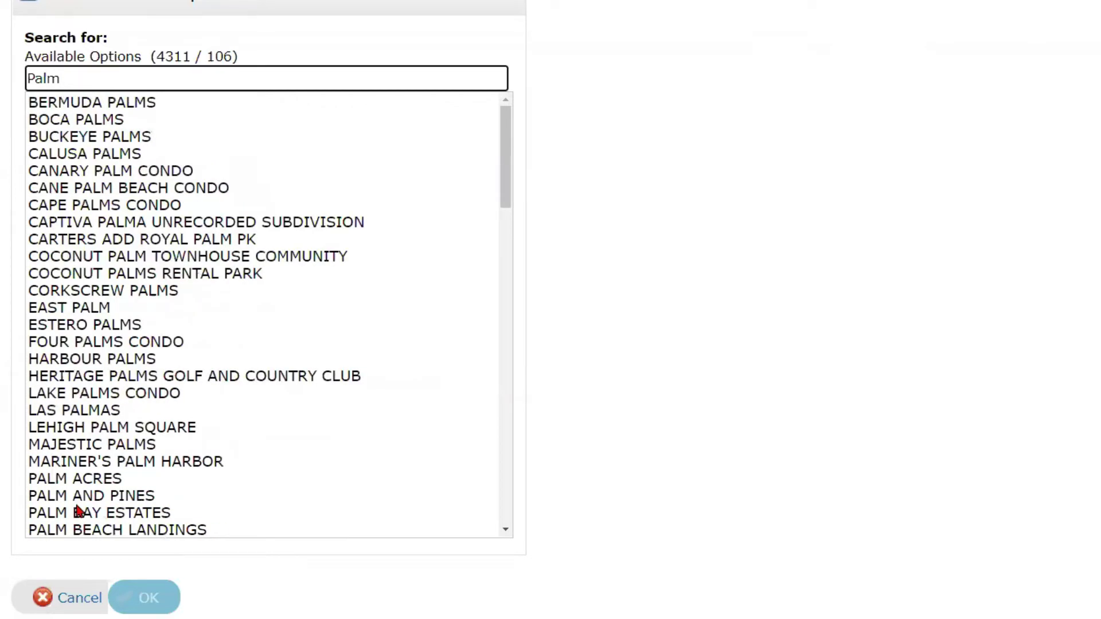
click(69, 81)
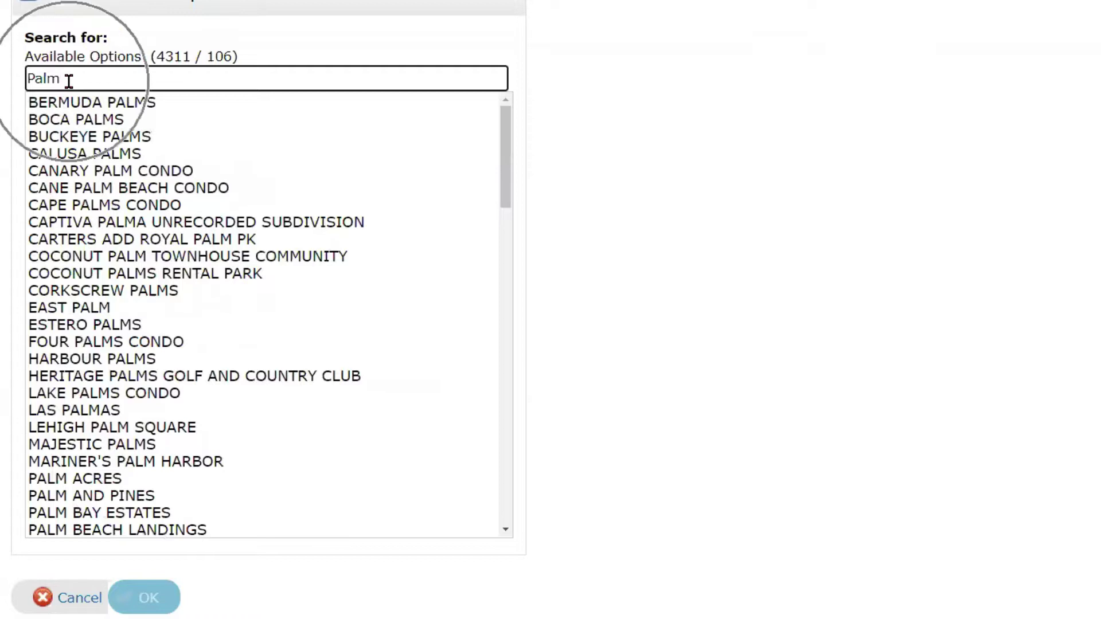
scroll(93, 418, down, 4)
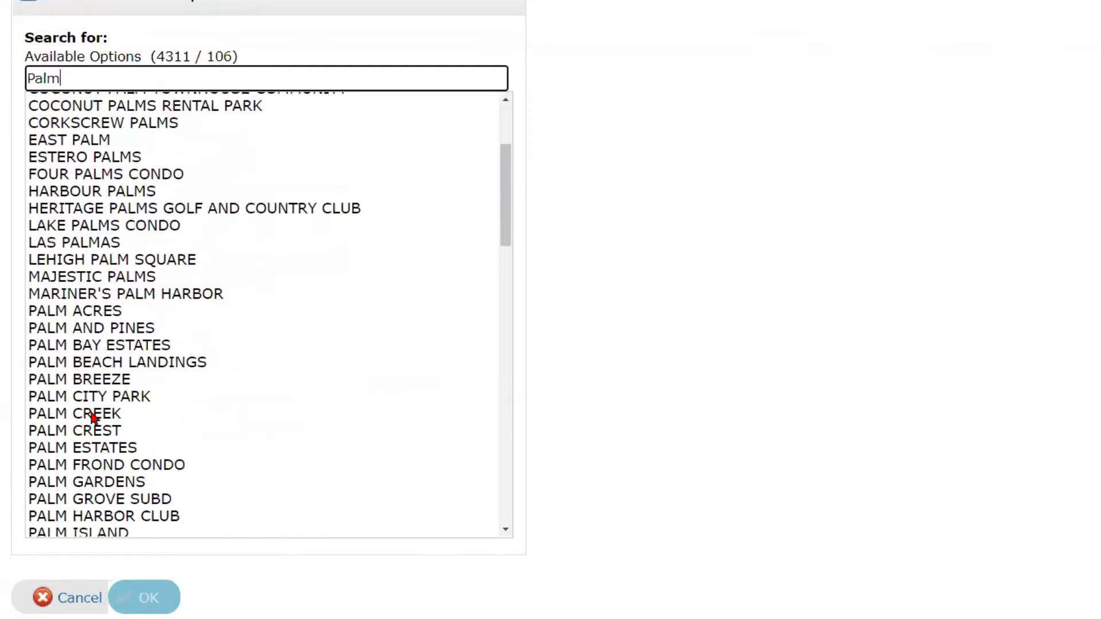
scroll(93, 418, down, 9)
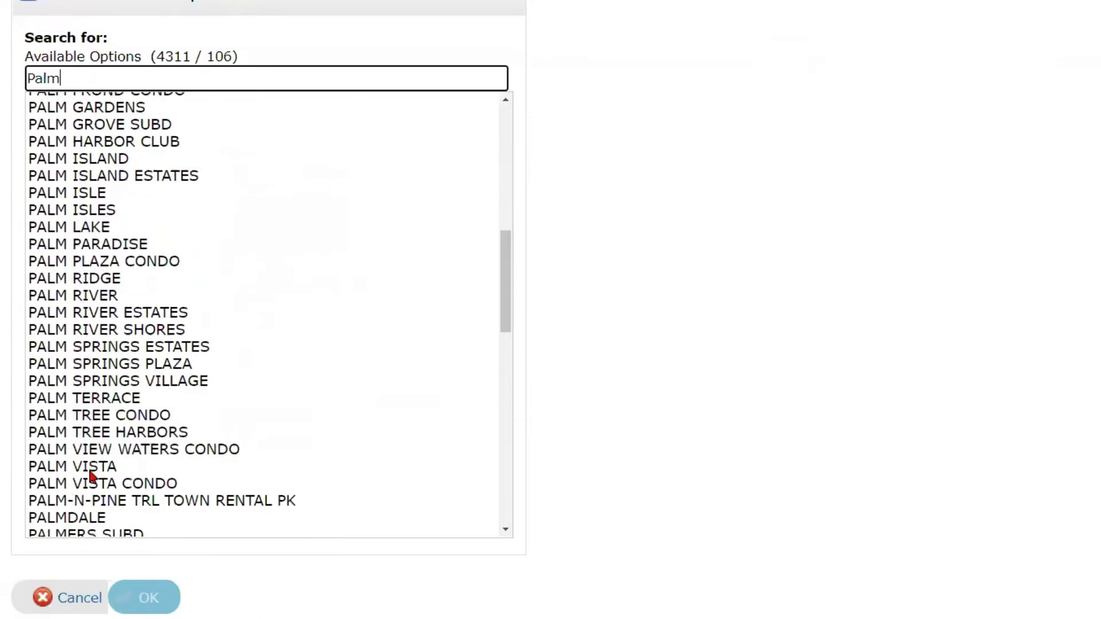
scroll(90, 477, down, 3)
scroll(86, 450, down, 4)
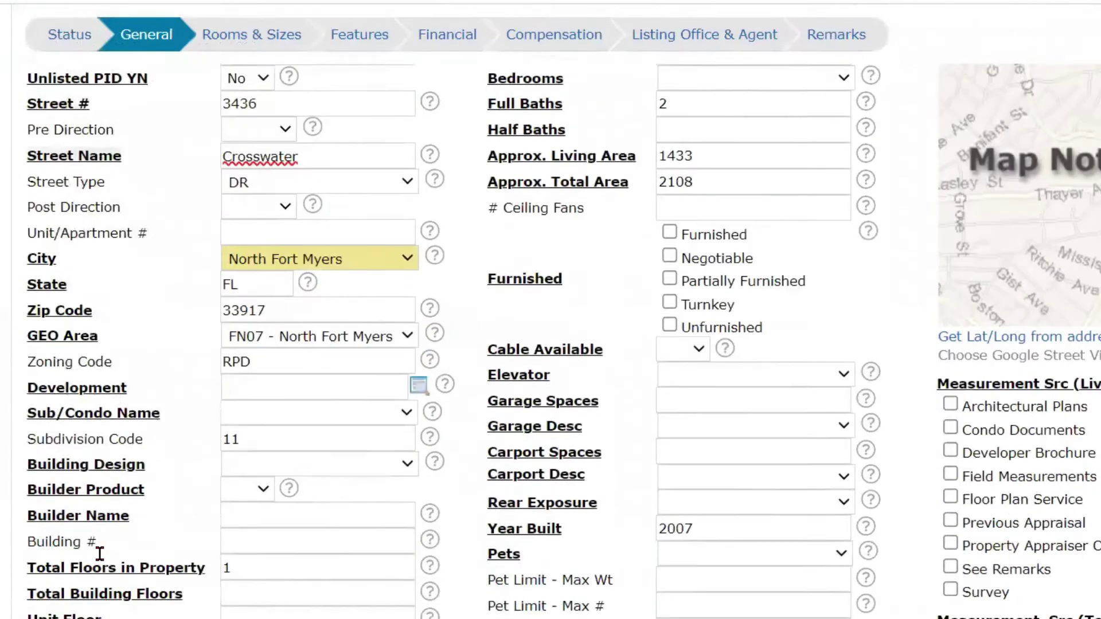
Step: Check the Legal Description and set Development to WILLOWS
scroll(98, 556, down, 3)
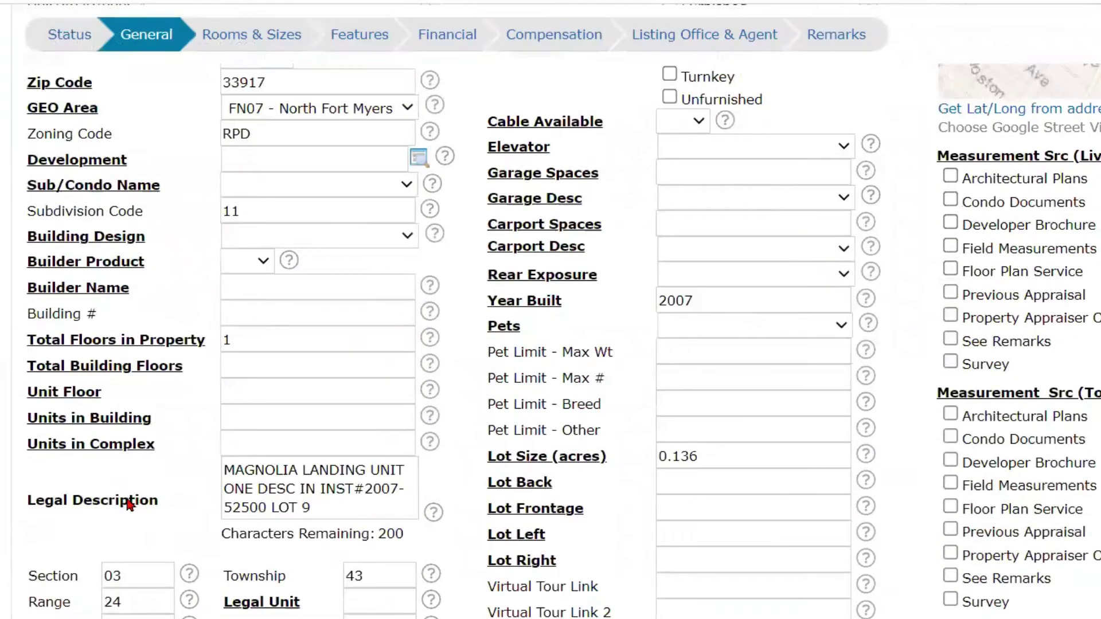
scroll(128, 504, up, 4)
click(396, 404)
click(295, 556)
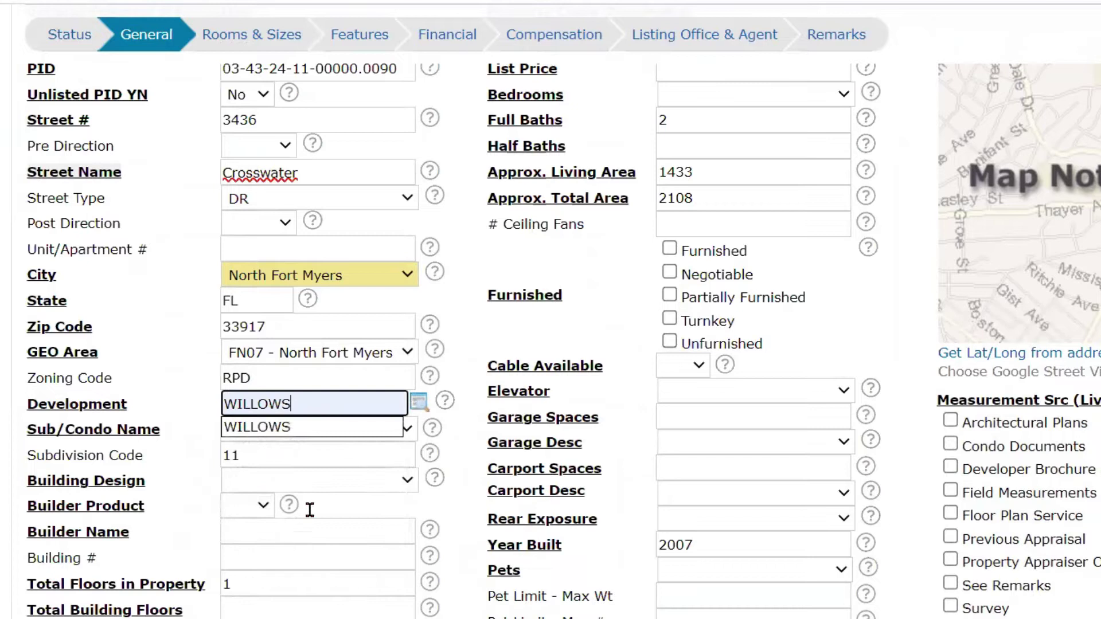
click(352, 427)
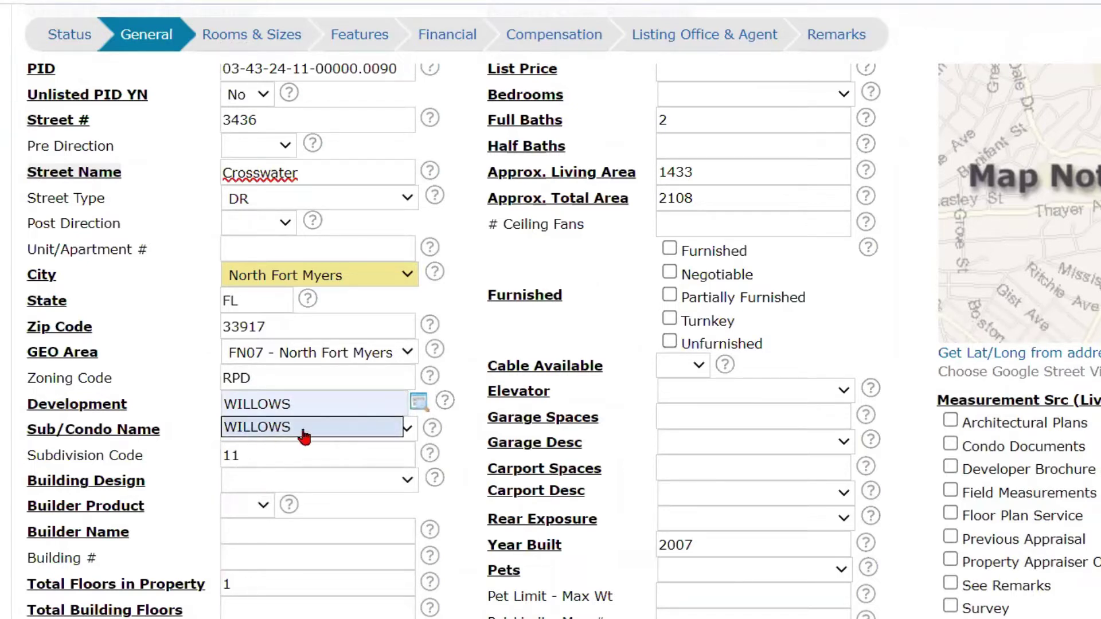
Step: Set the Sub/Condo Name to WILLOWS
click(406, 428)
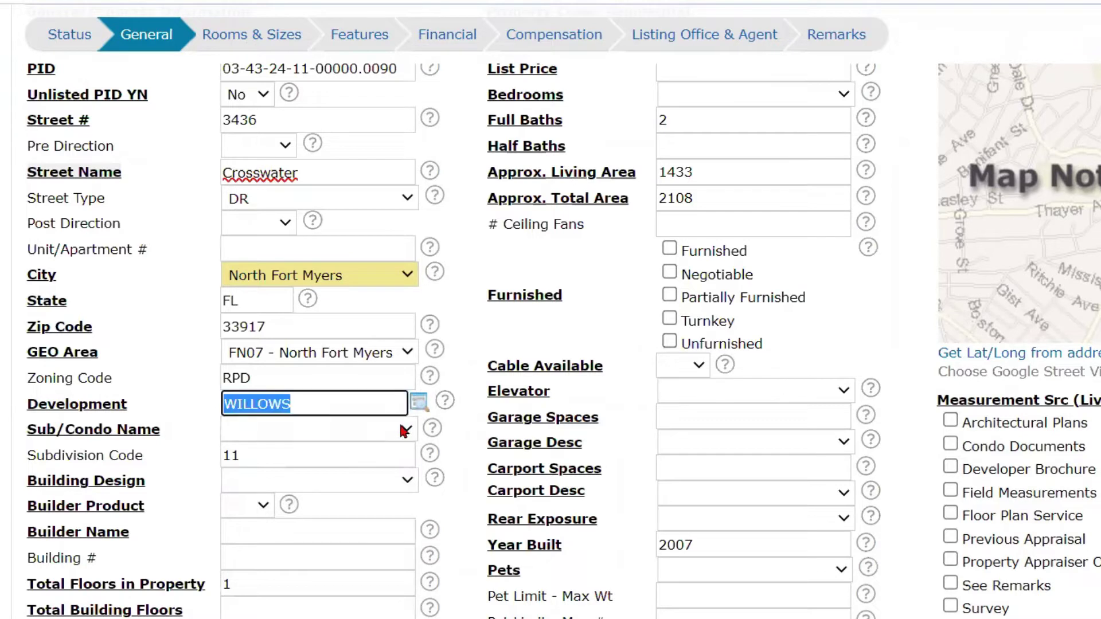
click(406, 430)
click(251, 465)
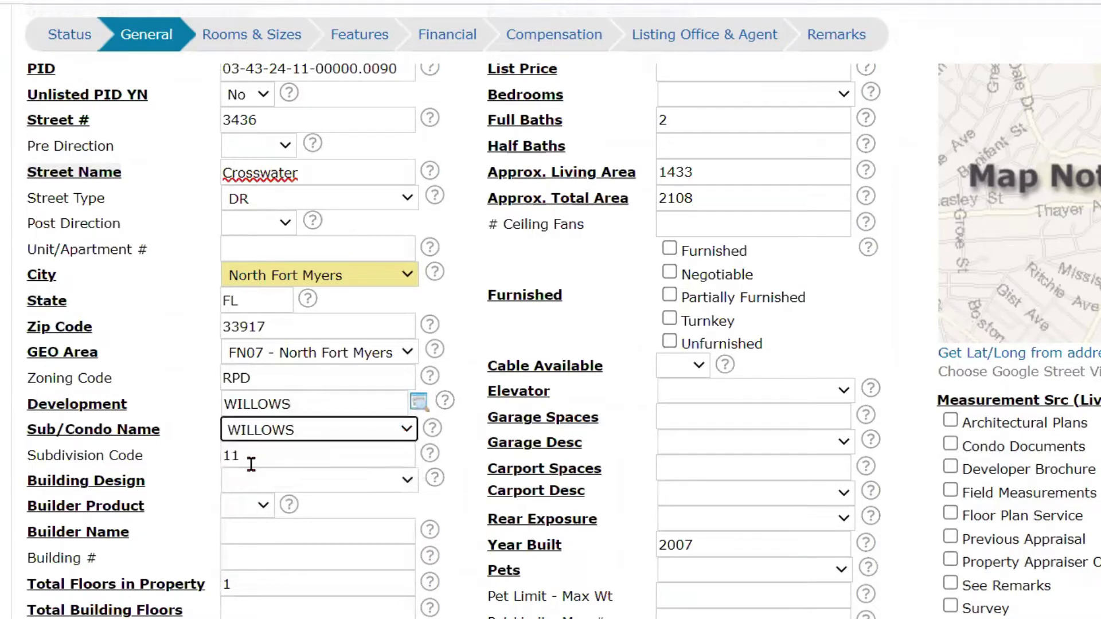
click(385, 427)
click(380, 427)
click(396, 433)
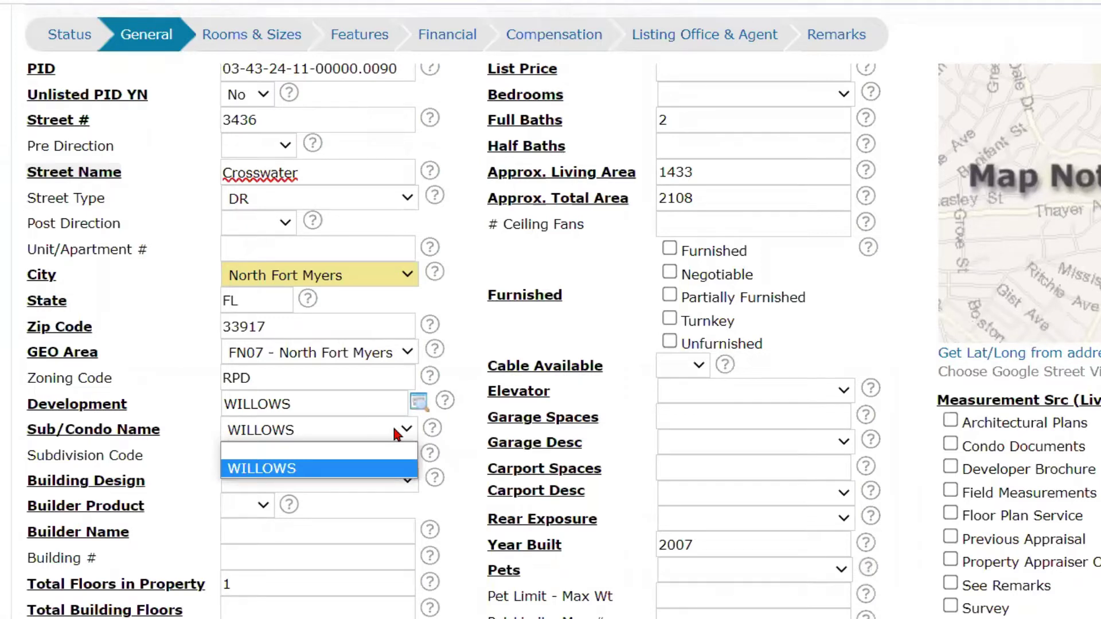
click(364, 467)
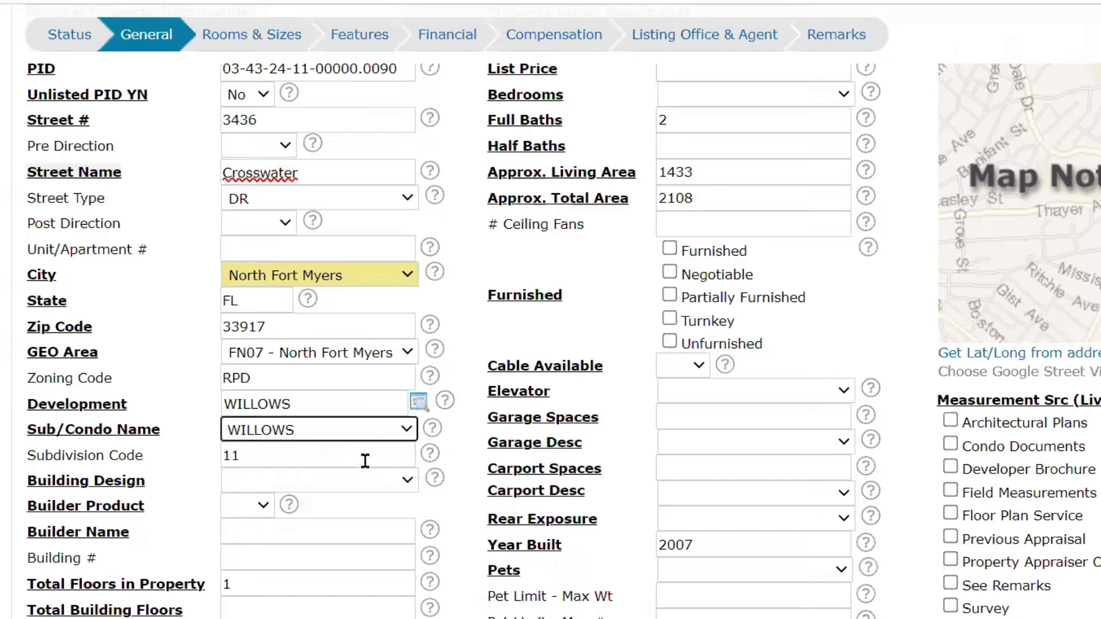
Step: Check the Subdivision Code and set Building Design to Single Family
click(280, 456)
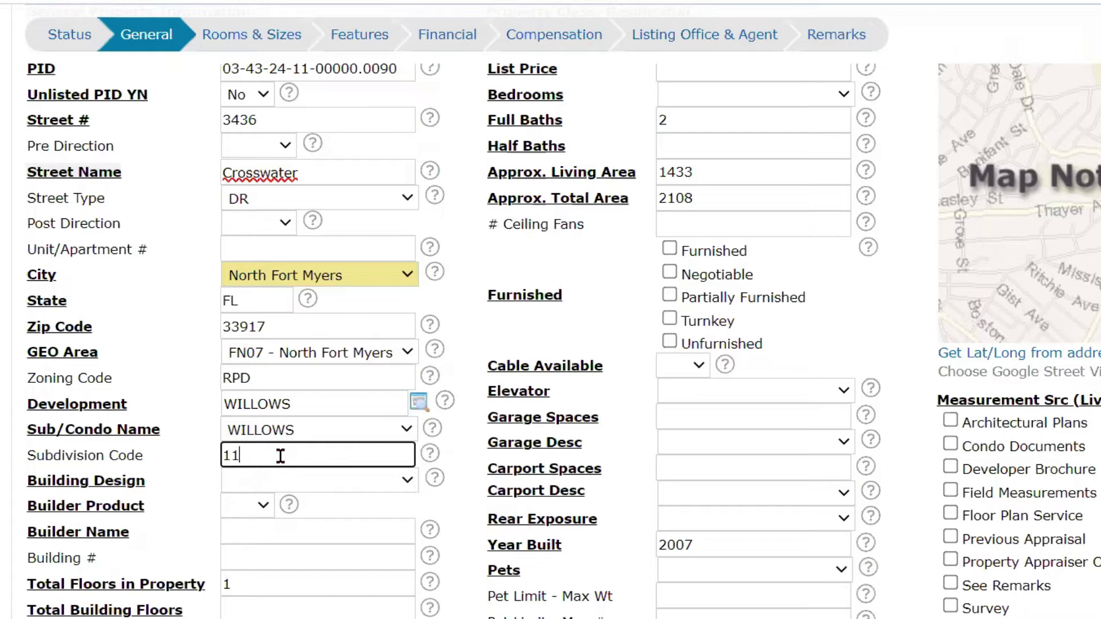
scroll(280, 455, down, 3)
click(385, 319)
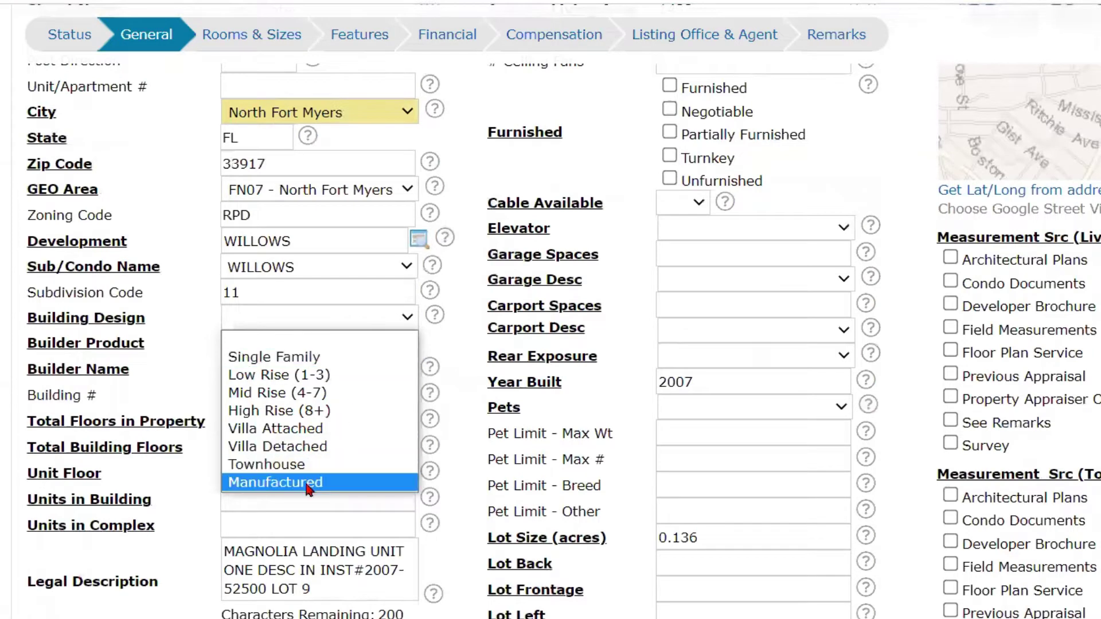
click(333, 357)
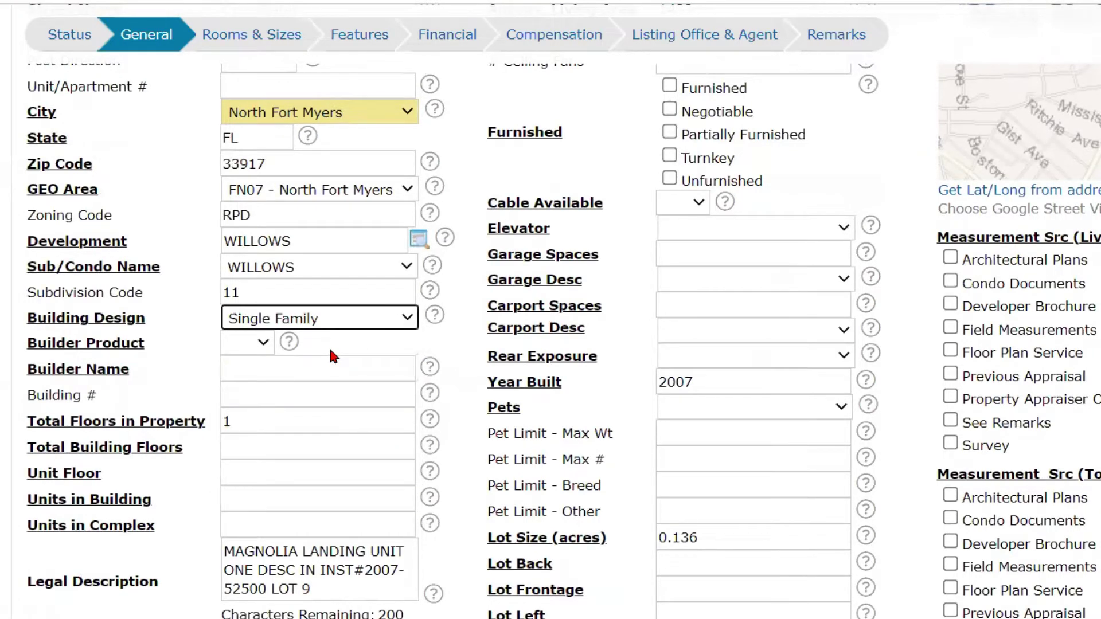
Step: Set Builder Product to No and leave the Builder Name blank
click(263, 344)
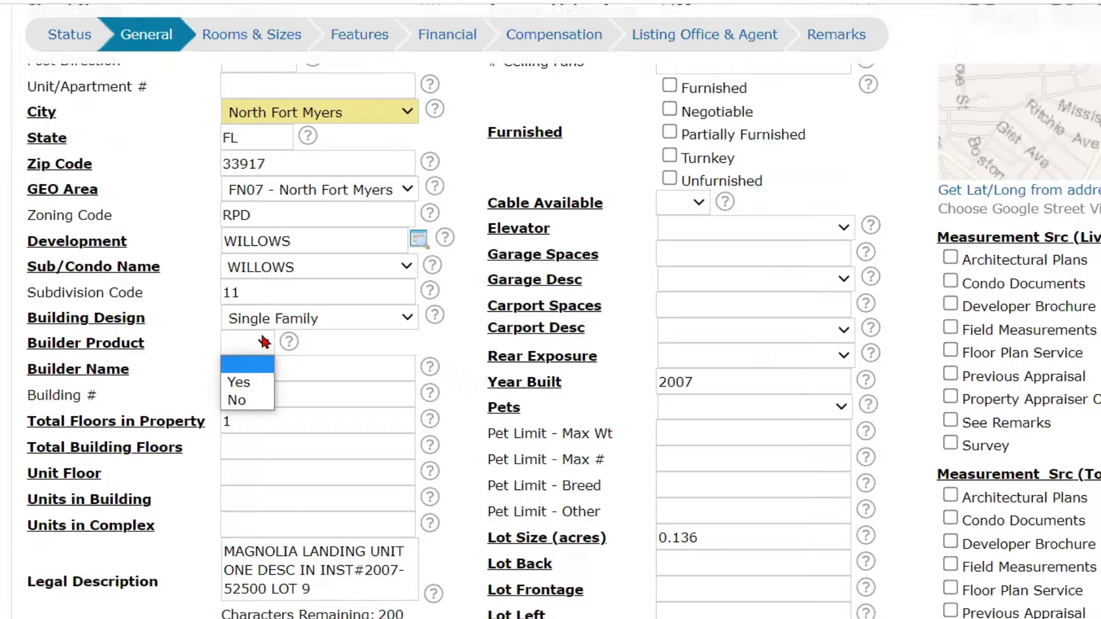
click(255, 400)
click(254, 371)
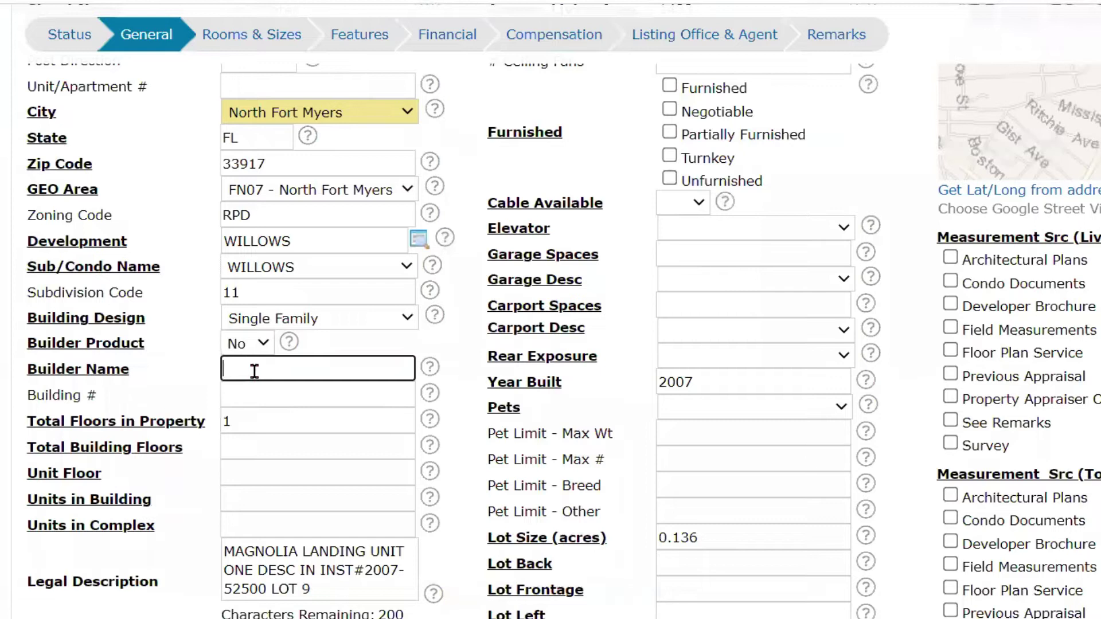
click(261, 345)
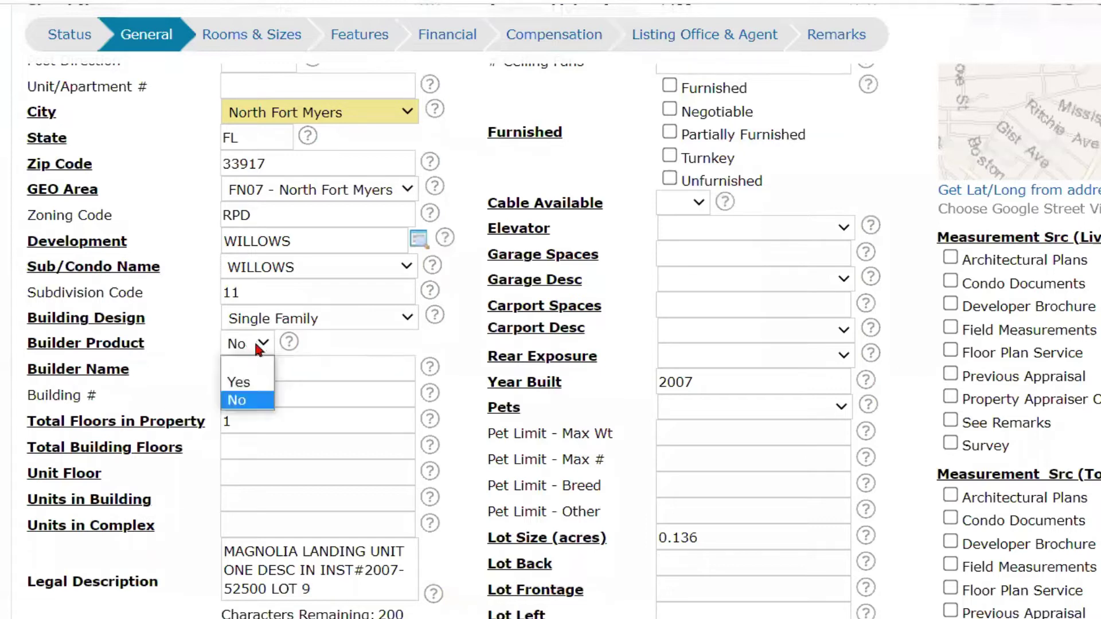
click(259, 344)
click(260, 344)
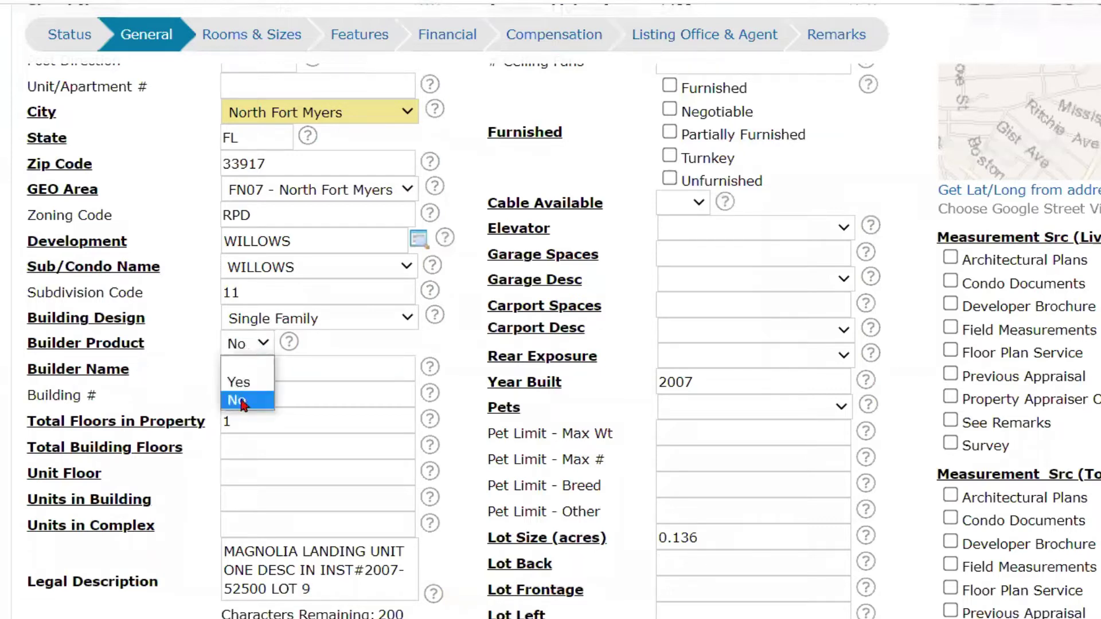
click(260, 344)
click(308, 373)
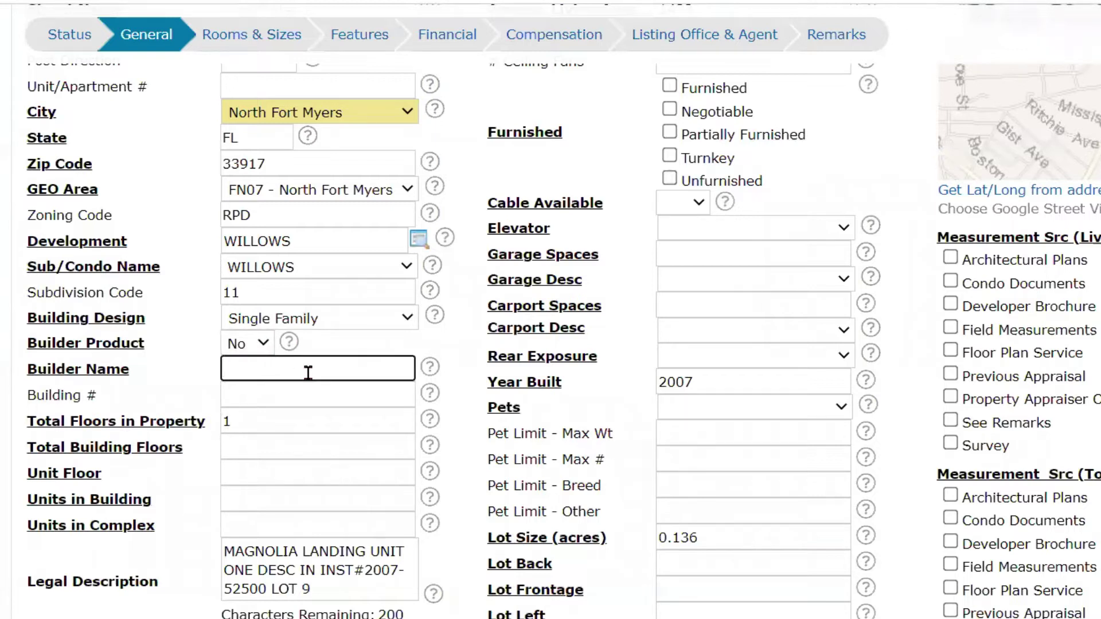
click(241, 344)
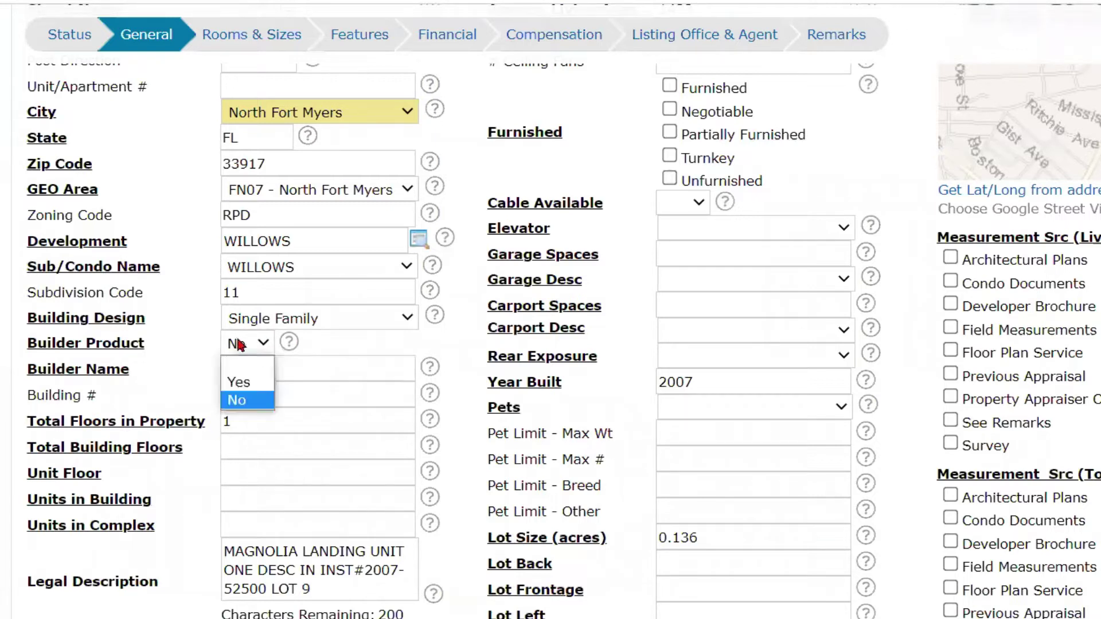
click(389, 376)
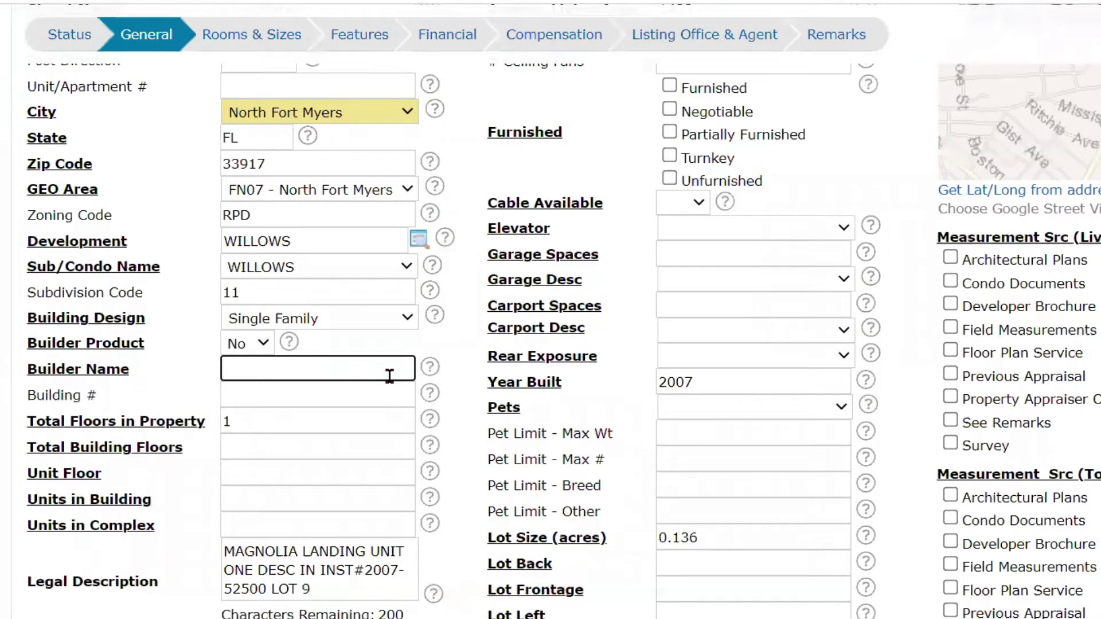
Step: Check Total Floors in Property and set Total Building Floors to 1
click(349, 398)
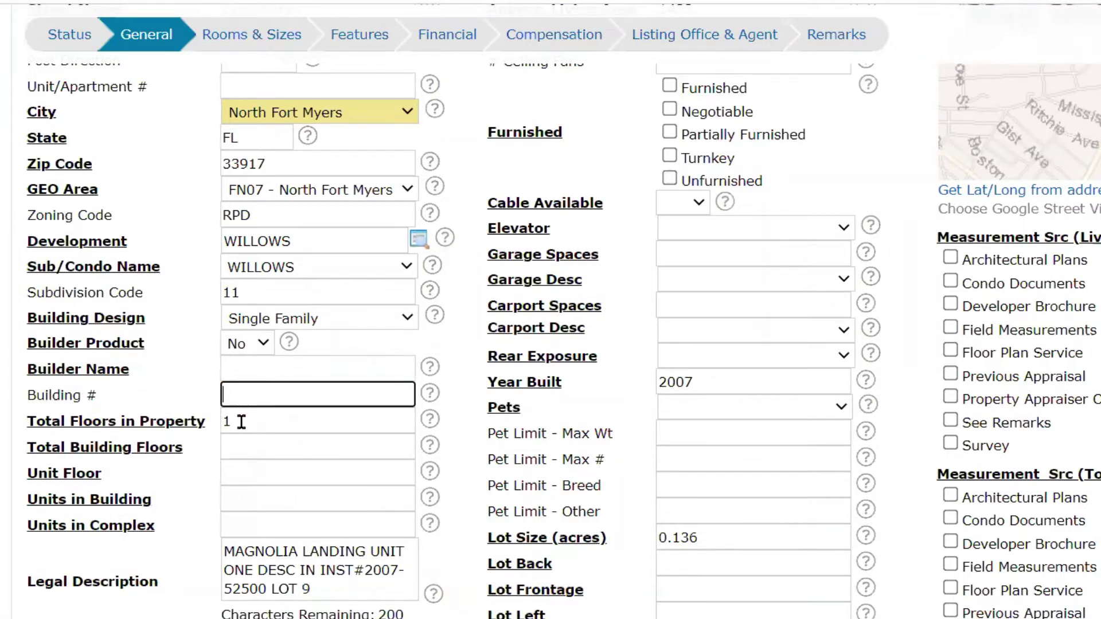
scroll(241, 412, down, 1)
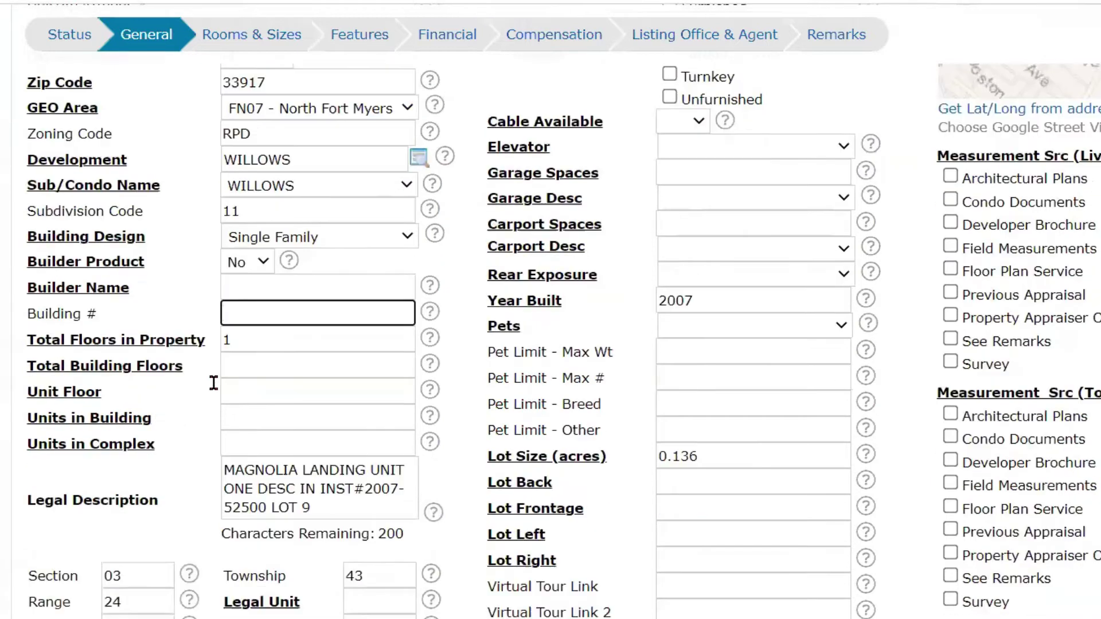
click(253, 338)
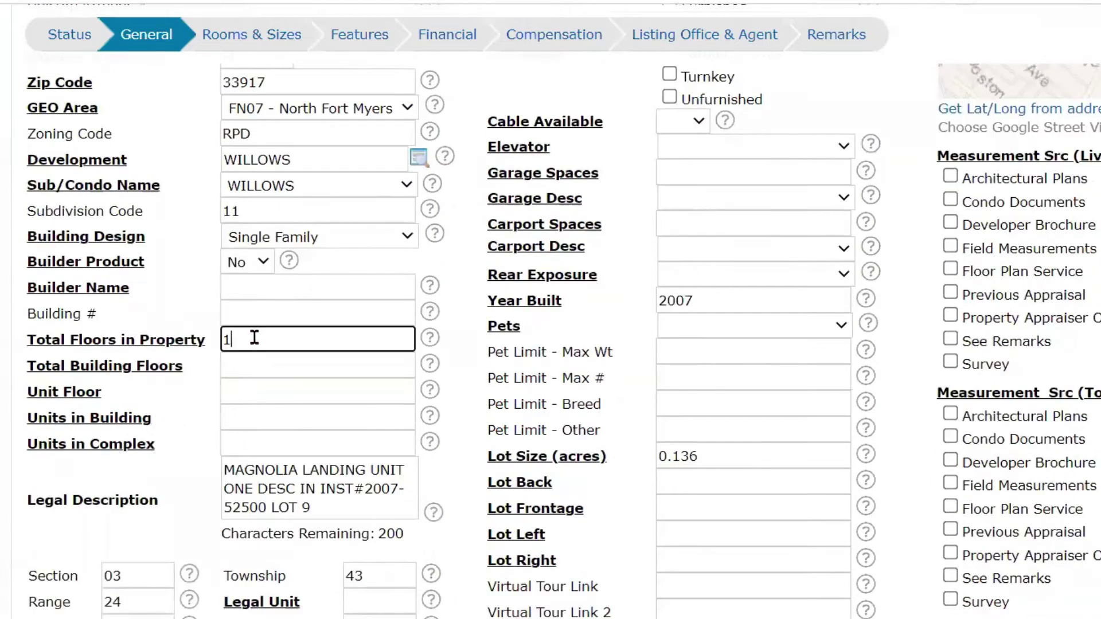
click(254, 367)
text(1)
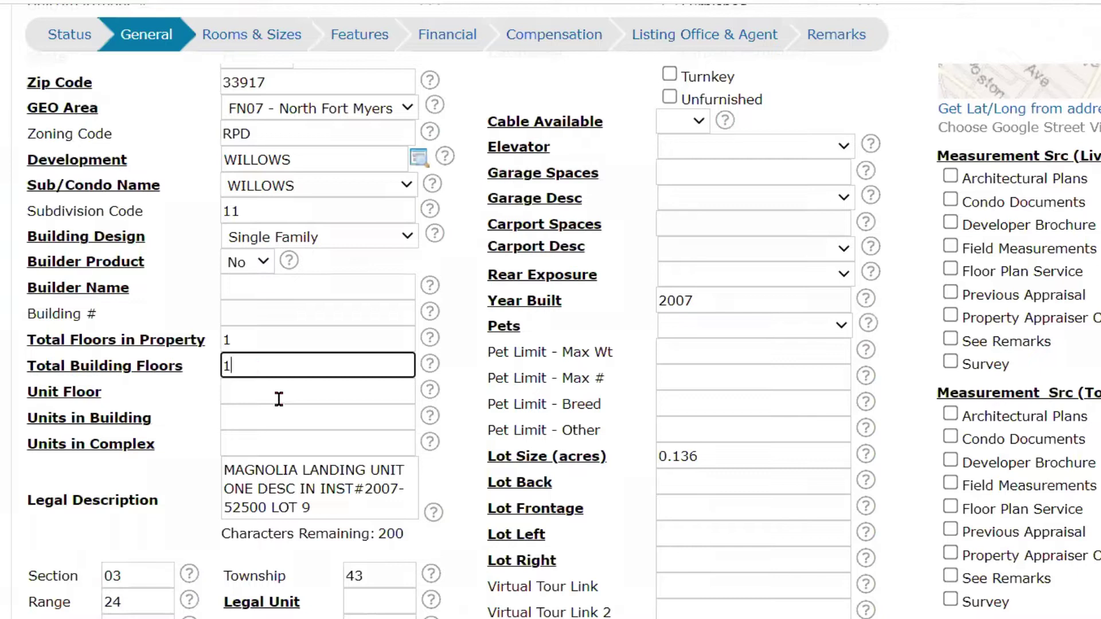
Step: Set Unit Floor to 0 and Units in Building to 1
click(279, 395)
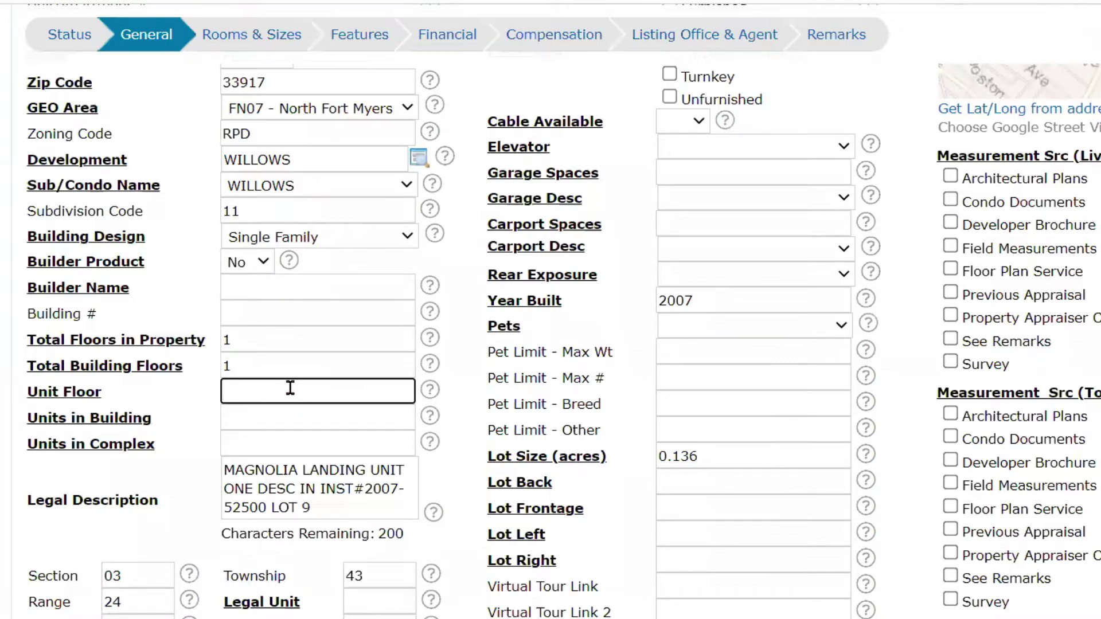
text(0)
click(272, 419)
text(1)
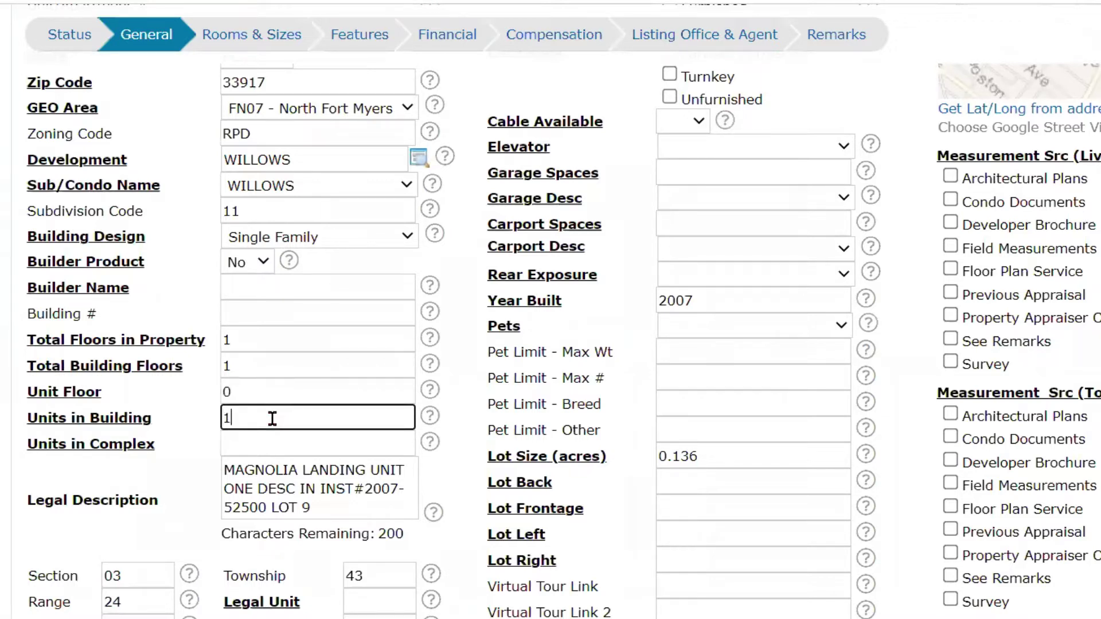
Step: Set Units in Complex to 1
scroll(273, 418, down, 1)
click(261, 359)
text(1)
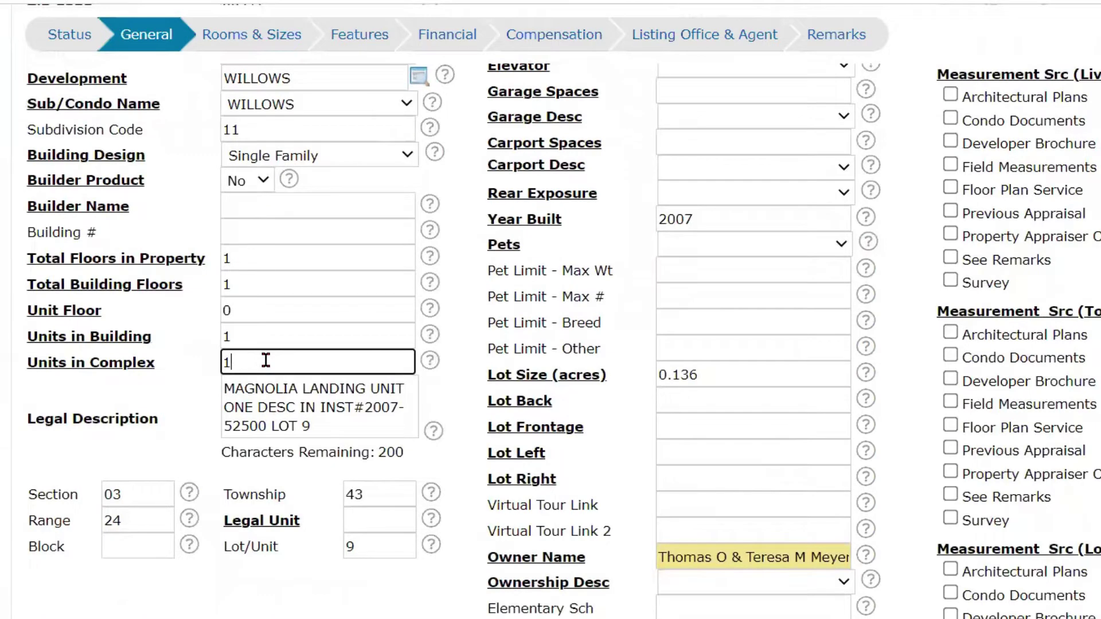
drag(167, 363, 173, 350)
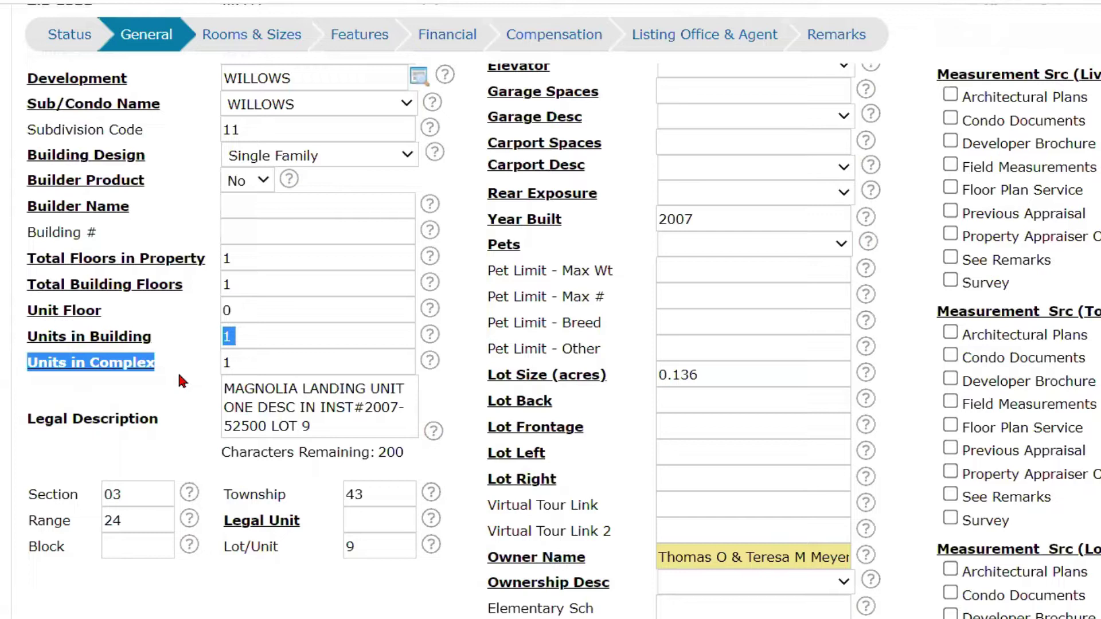
Step: Review the floor and unit counts and set Units in Complex to 0
click(252, 262)
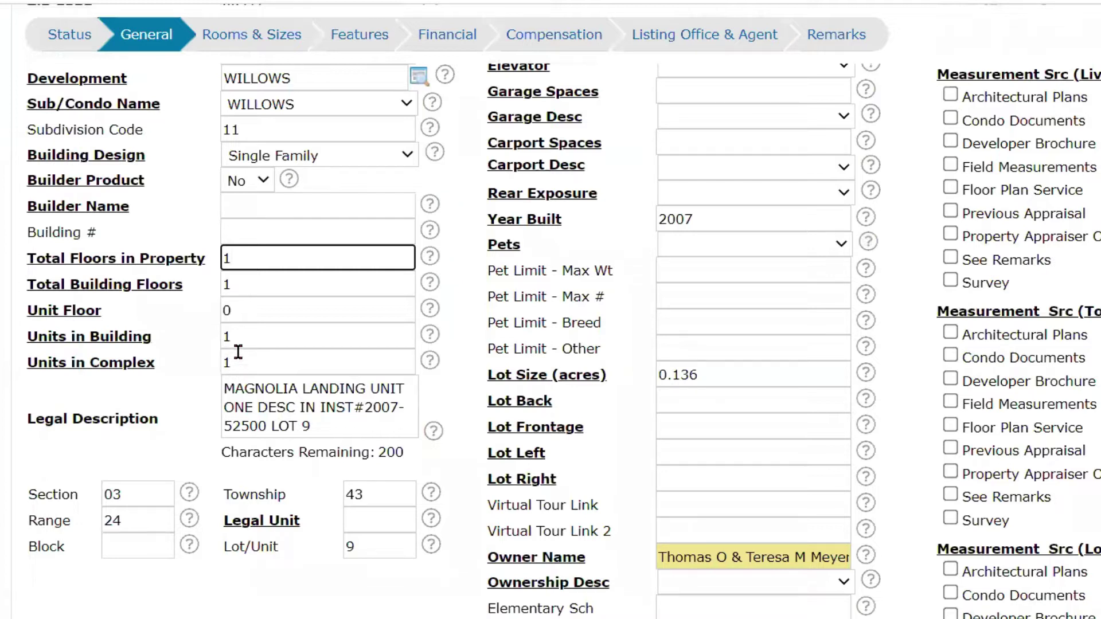
click(240, 313)
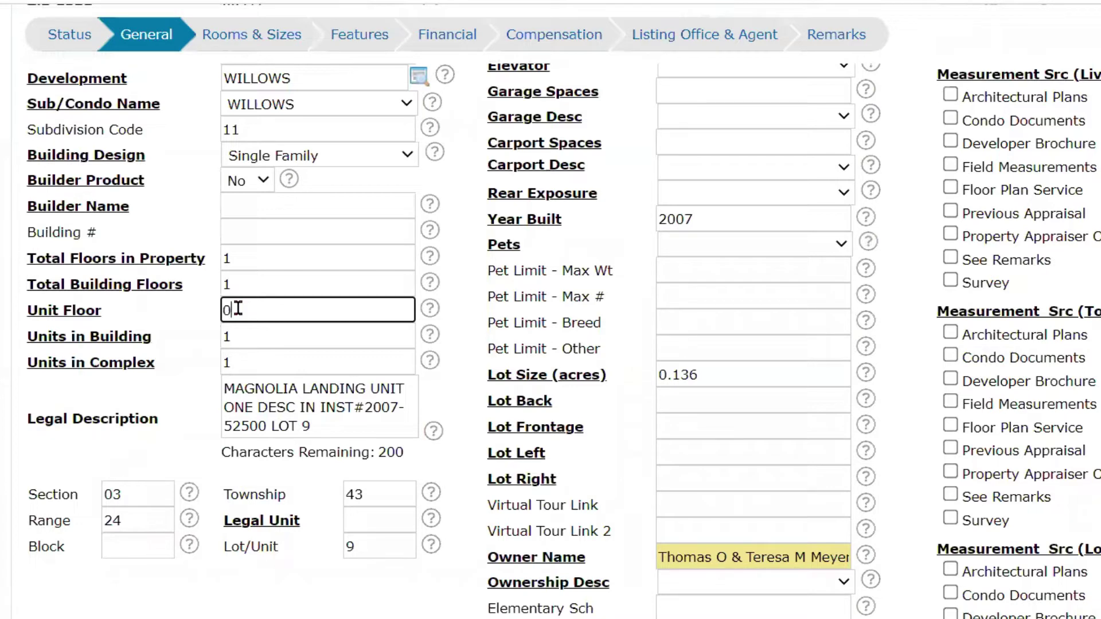
click(243, 331)
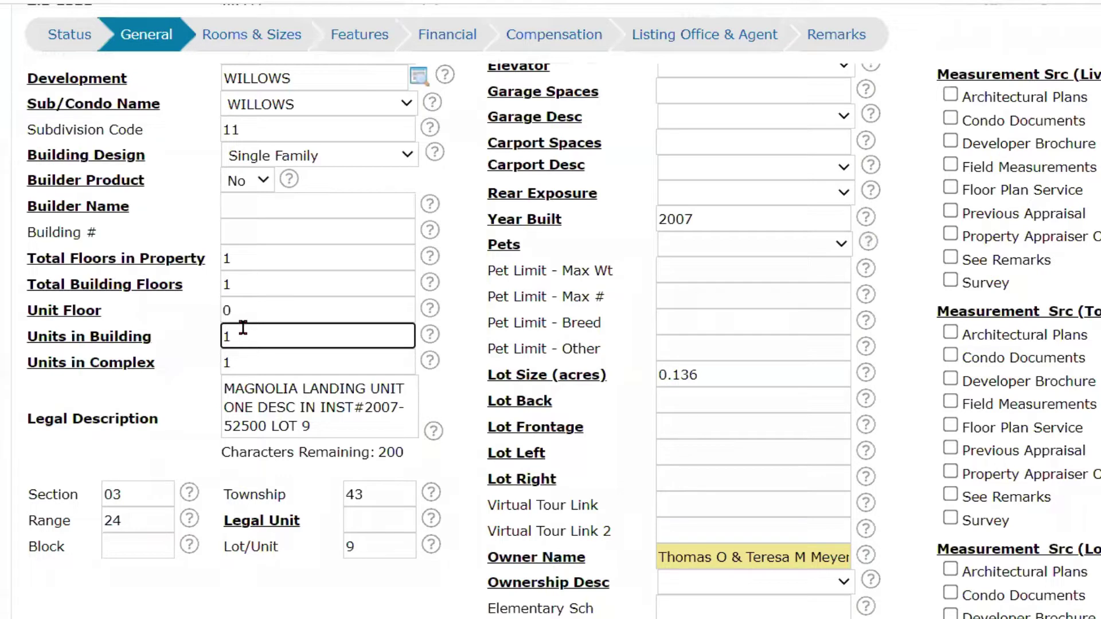
click(243, 364)
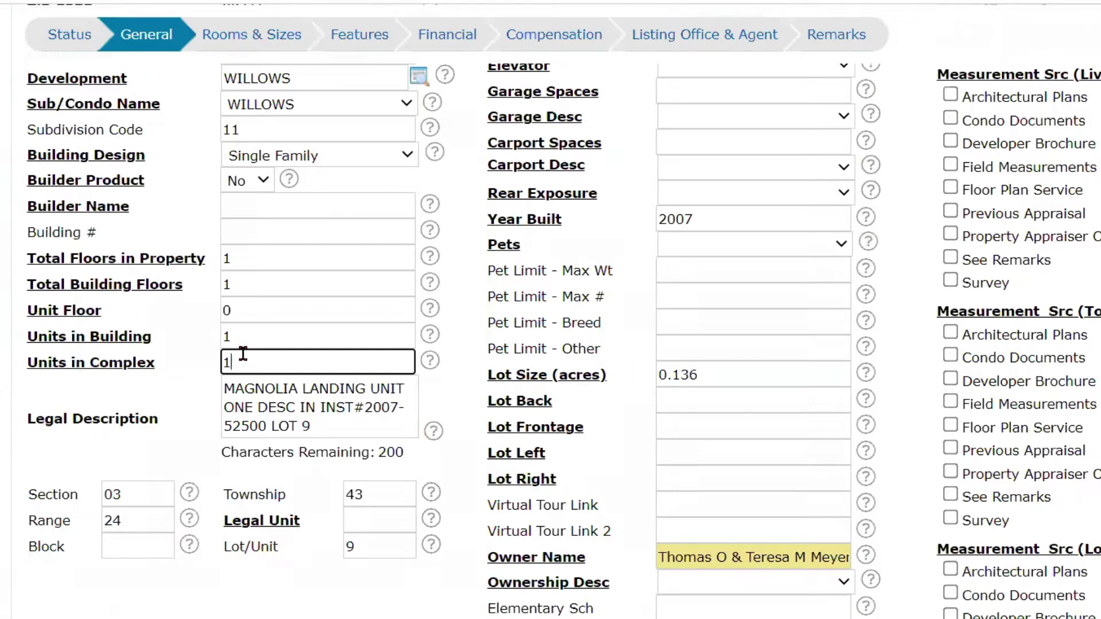
key(BackSpace)
text(0)
Step: Set the Legal Unit to 0
click(302, 522)
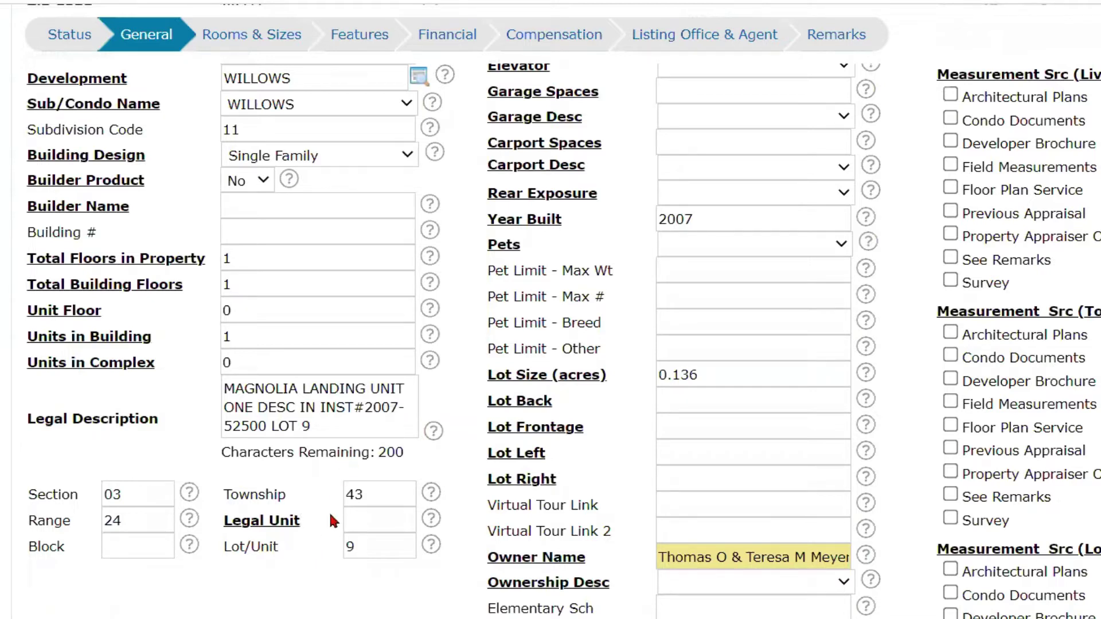
click(360, 519)
text(0)
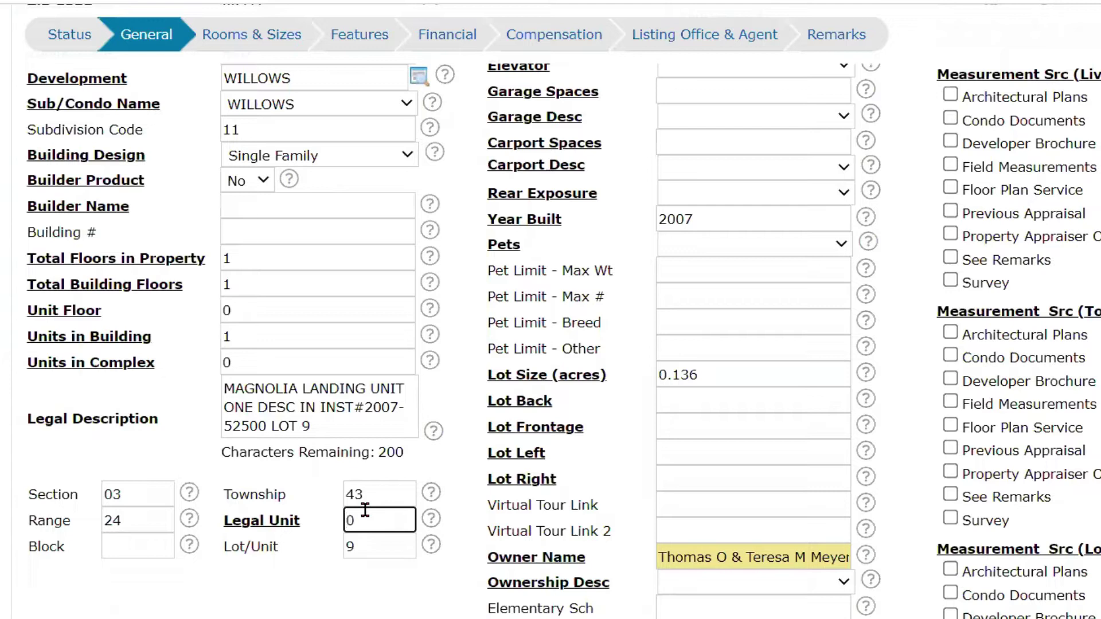
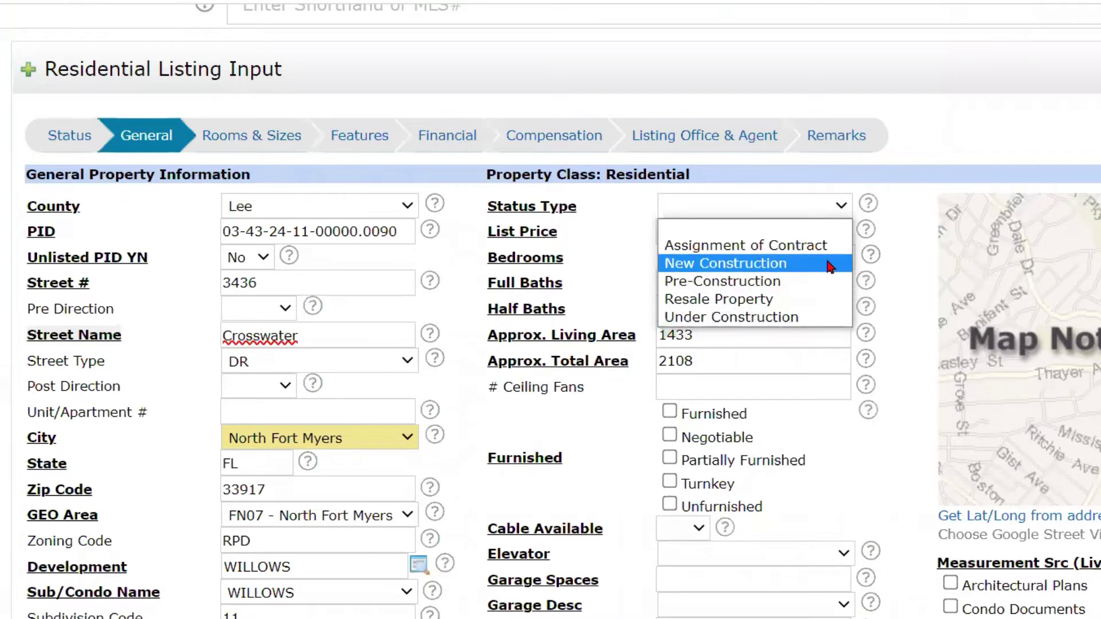
Step: Set Status Type to Resale Property and List Price to 429800
click(789, 304)
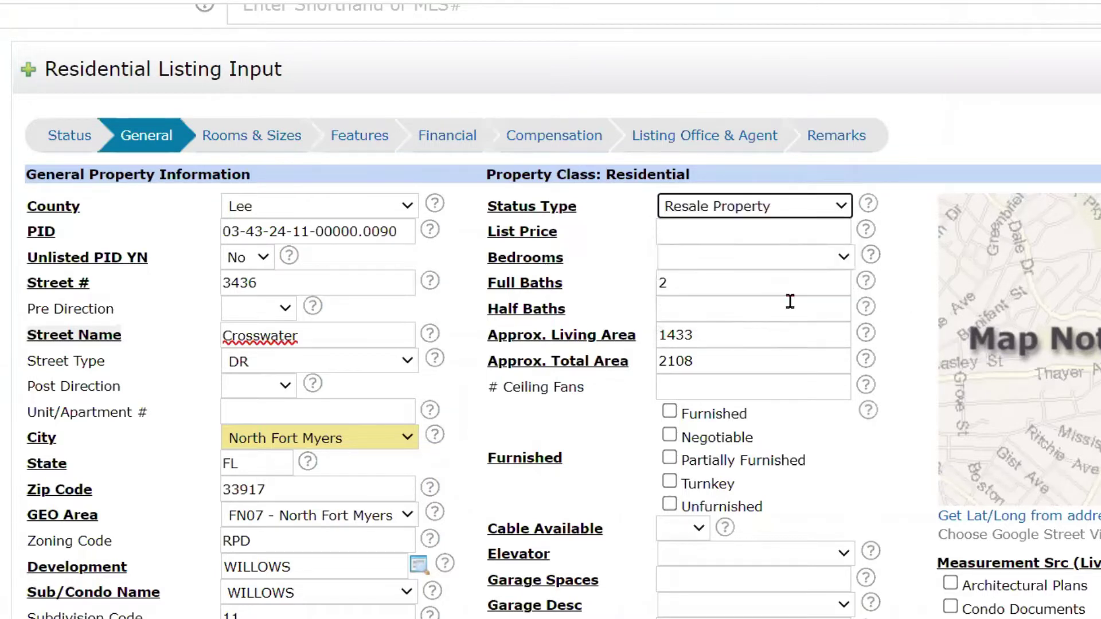
click(787, 235)
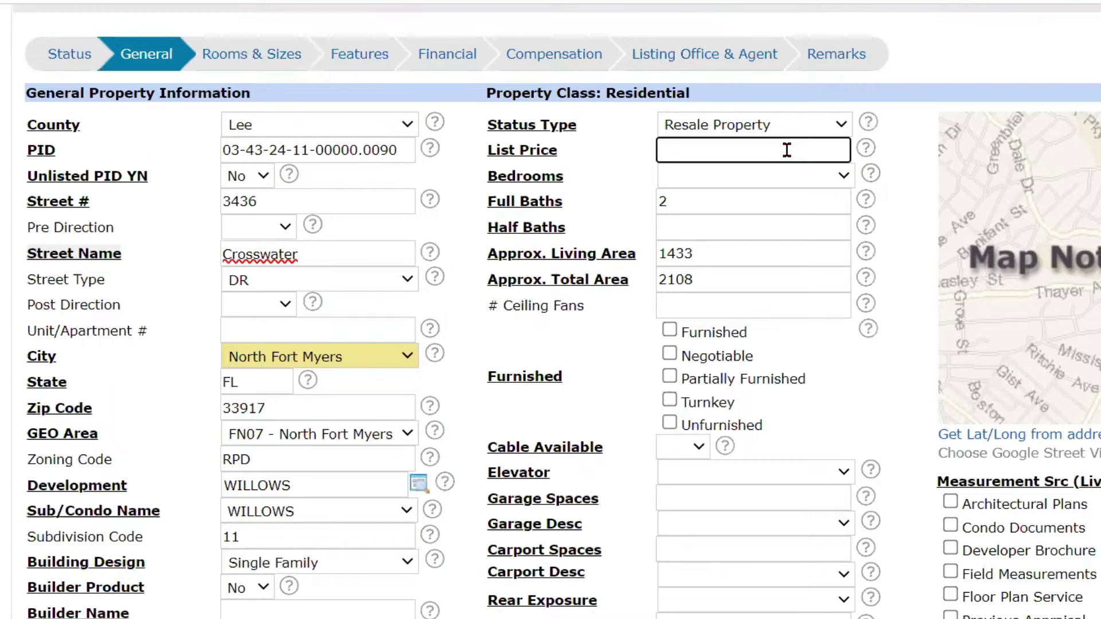
text(429800)
Step: Set Bedrooms to 3 Bed and Half Baths to 0
click(801, 180)
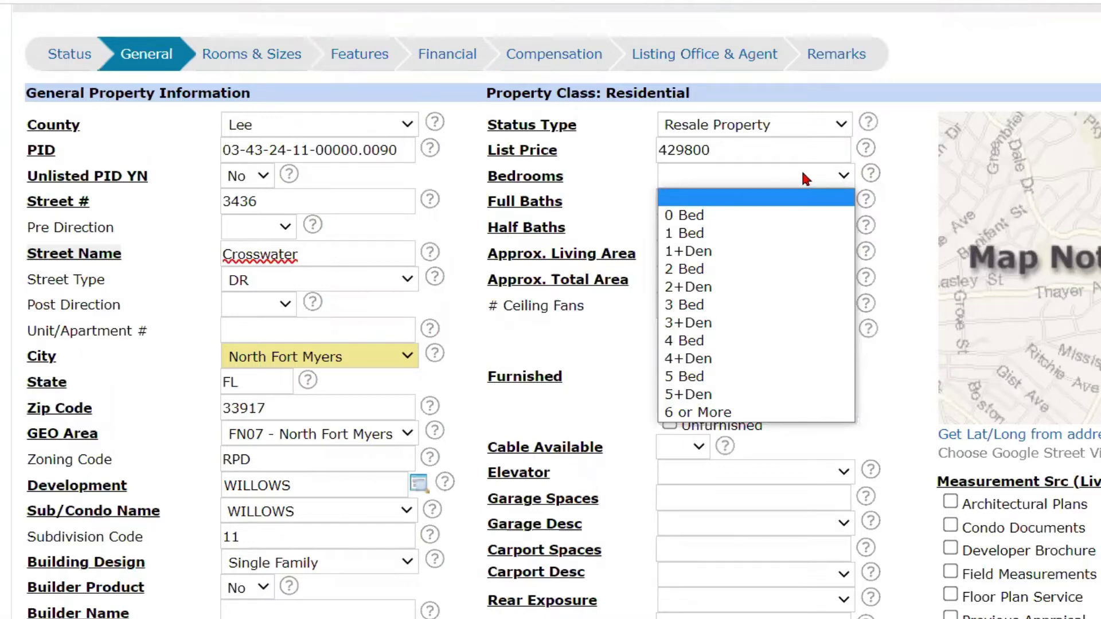
click(727, 306)
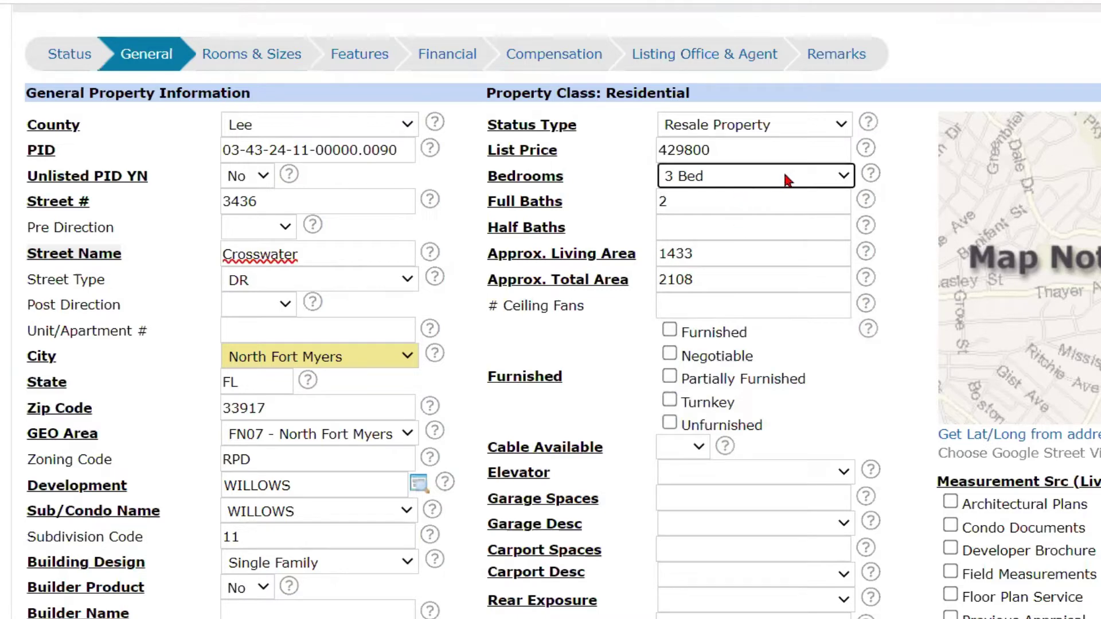
click(676, 226)
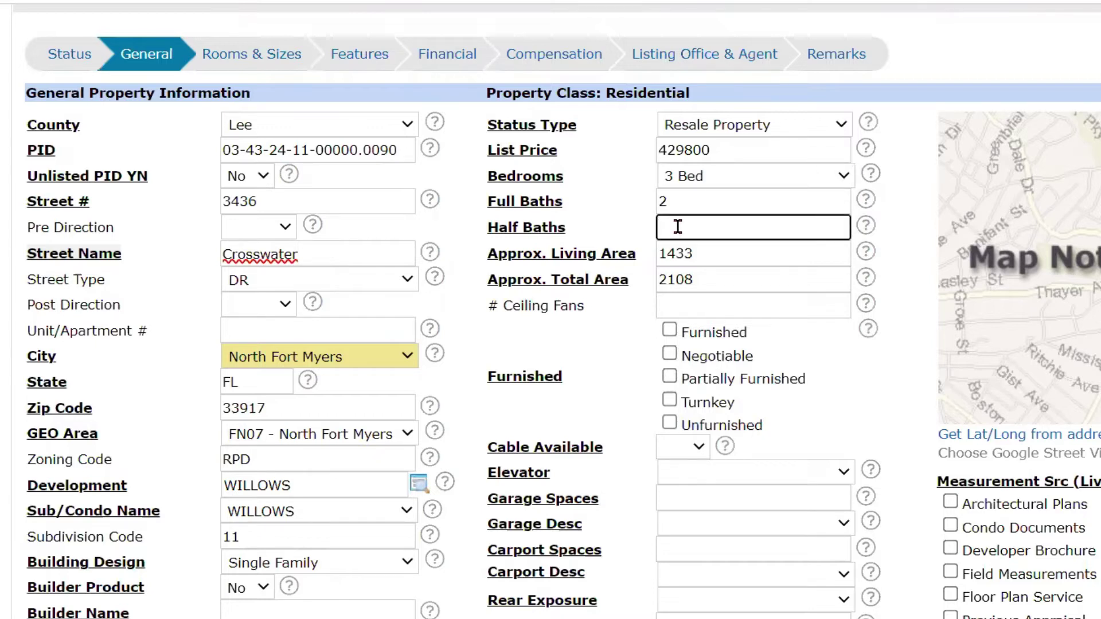
text(0)
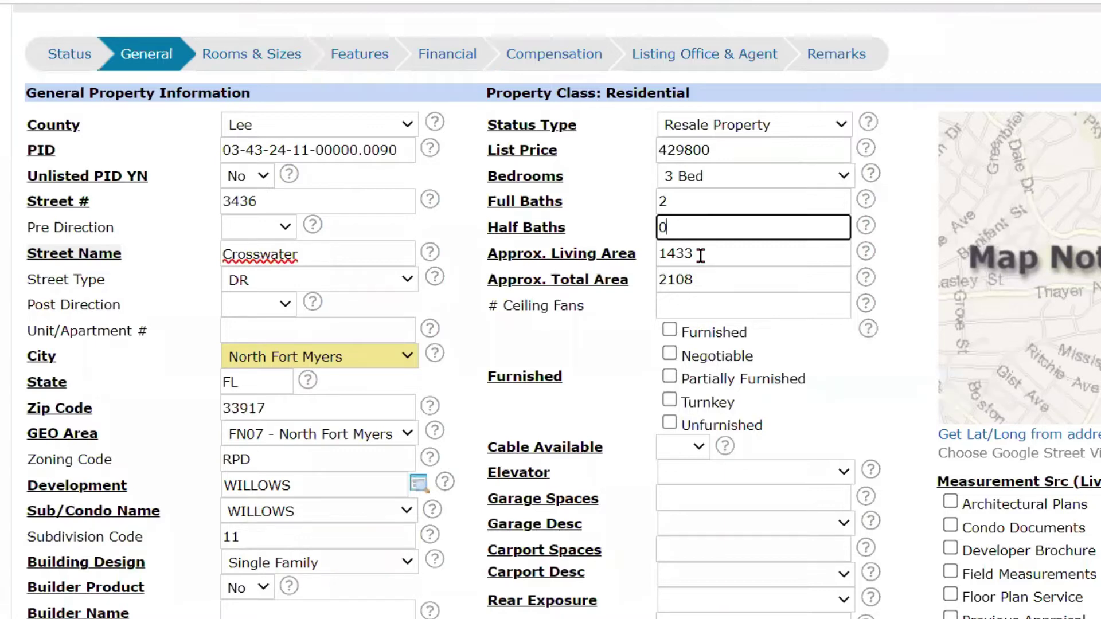
Step: Set the number of ceiling fans to 2 and mark the property as Unfurnished
click(696, 279)
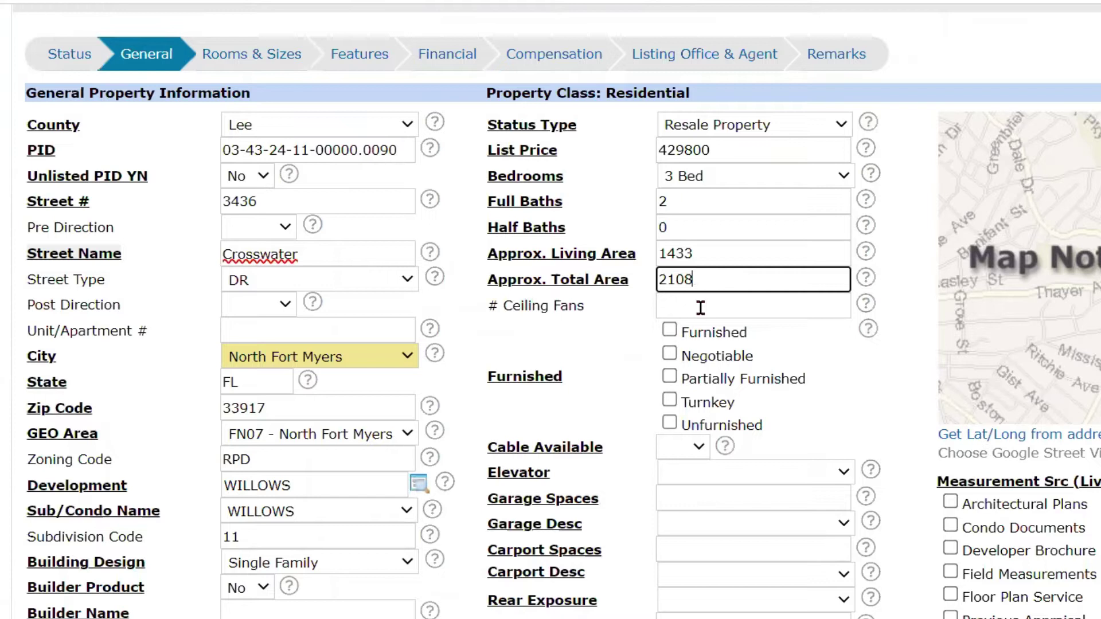
click(667, 308)
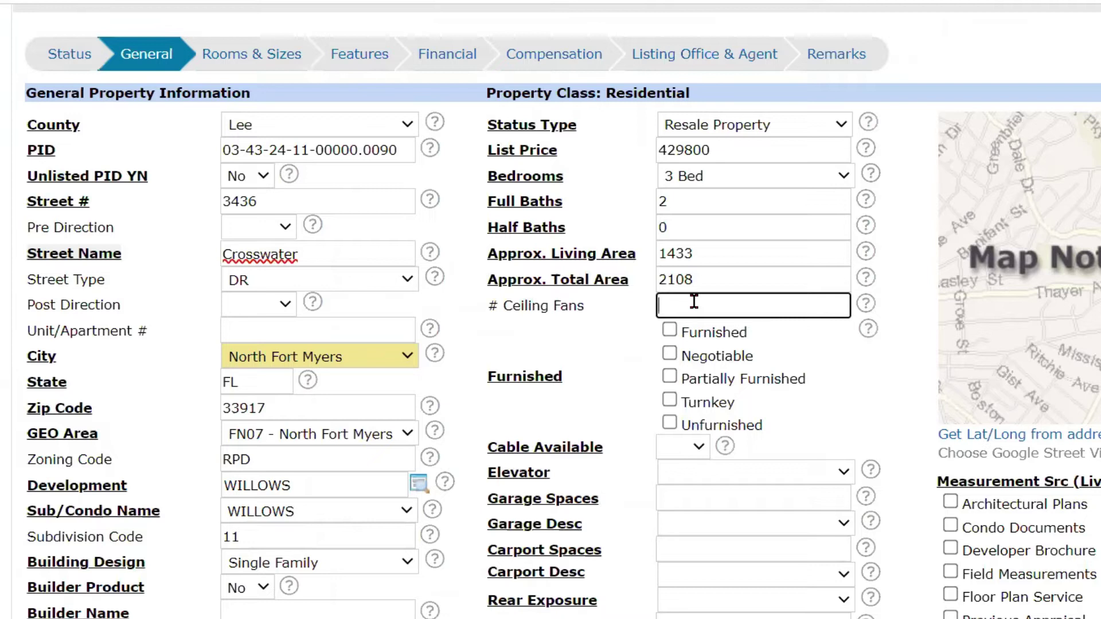
text(2)
click(670, 423)
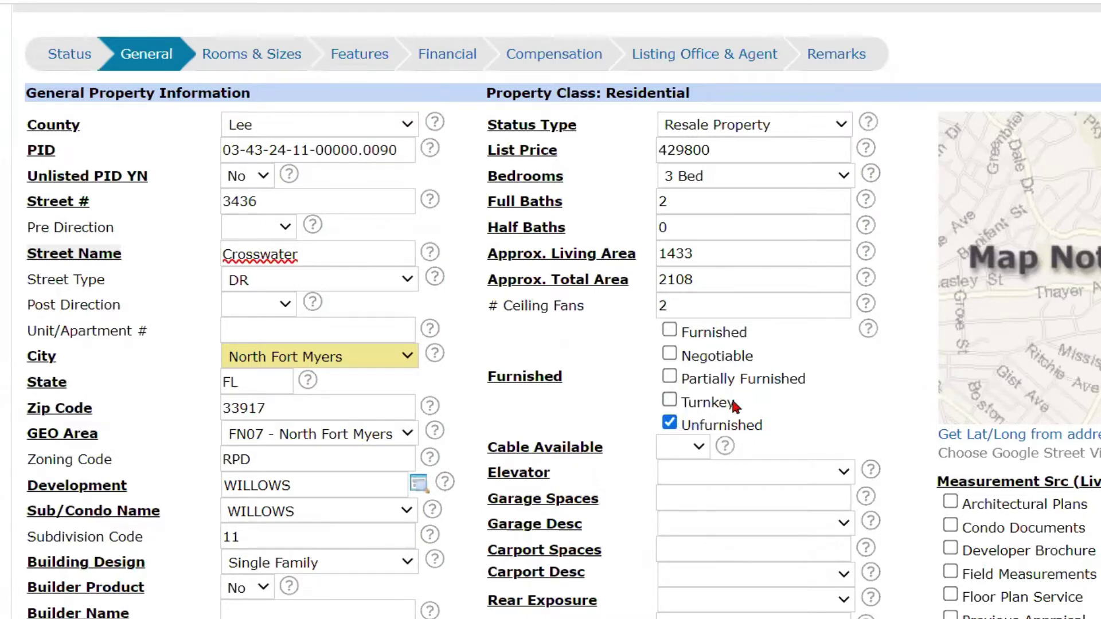
Step: Set Cable Available to Yes and Elevator to None
scroll(732, 405, down, 3)
click(695, 285)
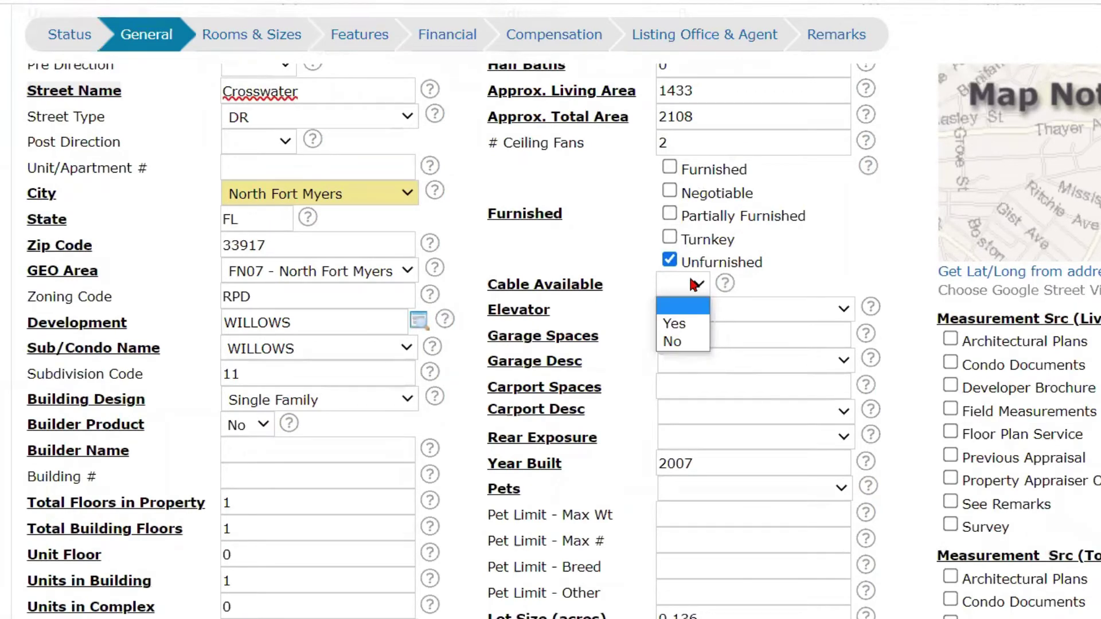
click(694, 284)
click(694, 285)
click(688, 325)
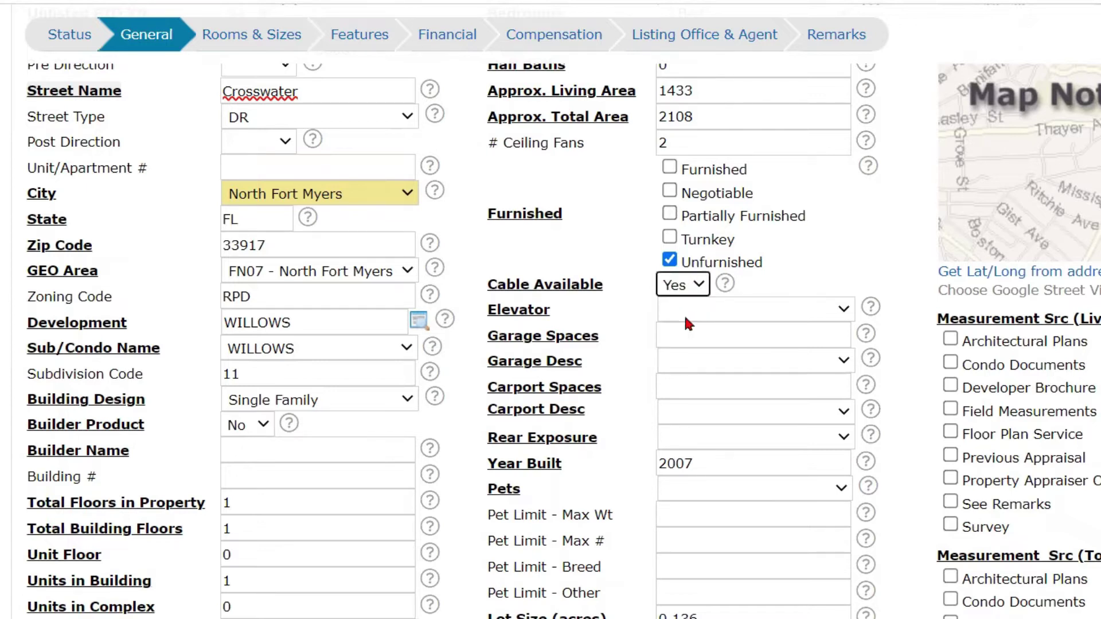
click(686, 318)
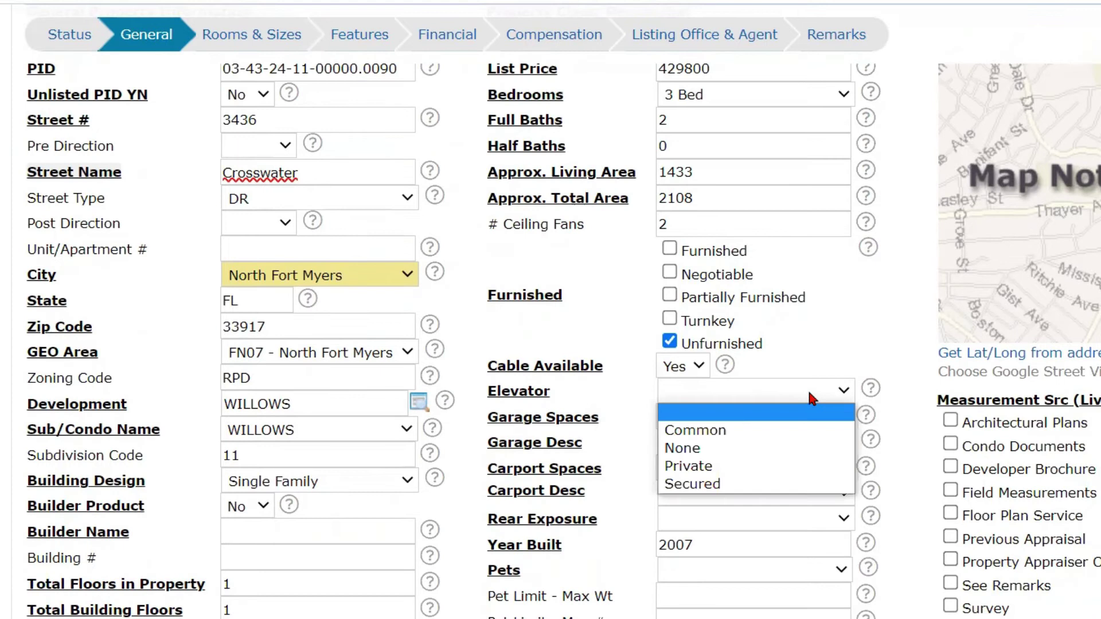
click(781, 450)
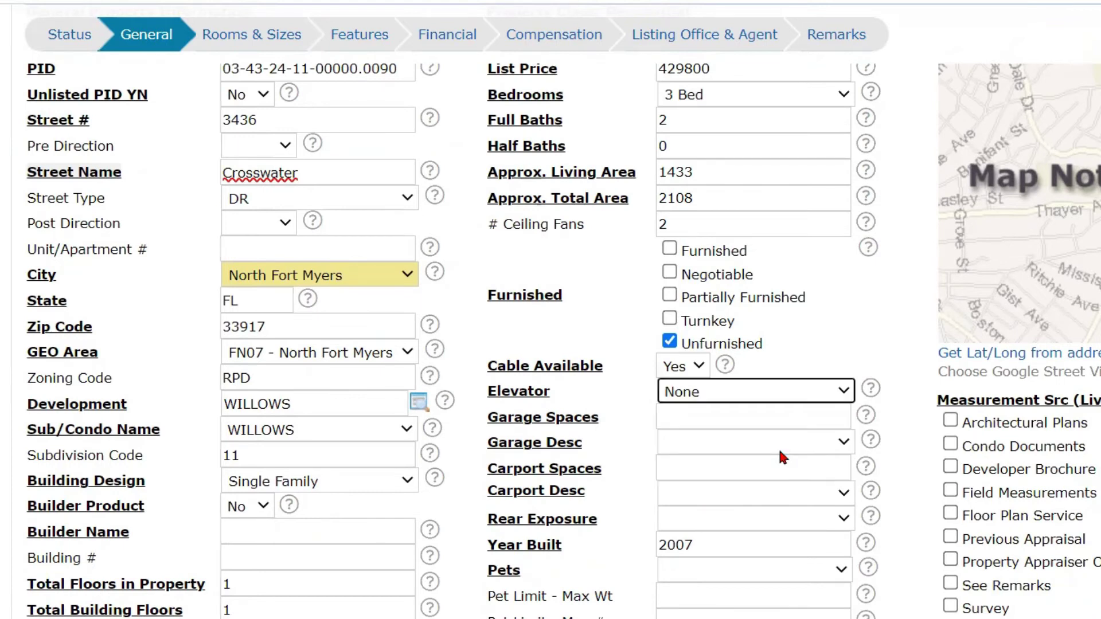
Step: Set Garage Spaces to 2 and Garage Desc to Attached
click(796, 421)
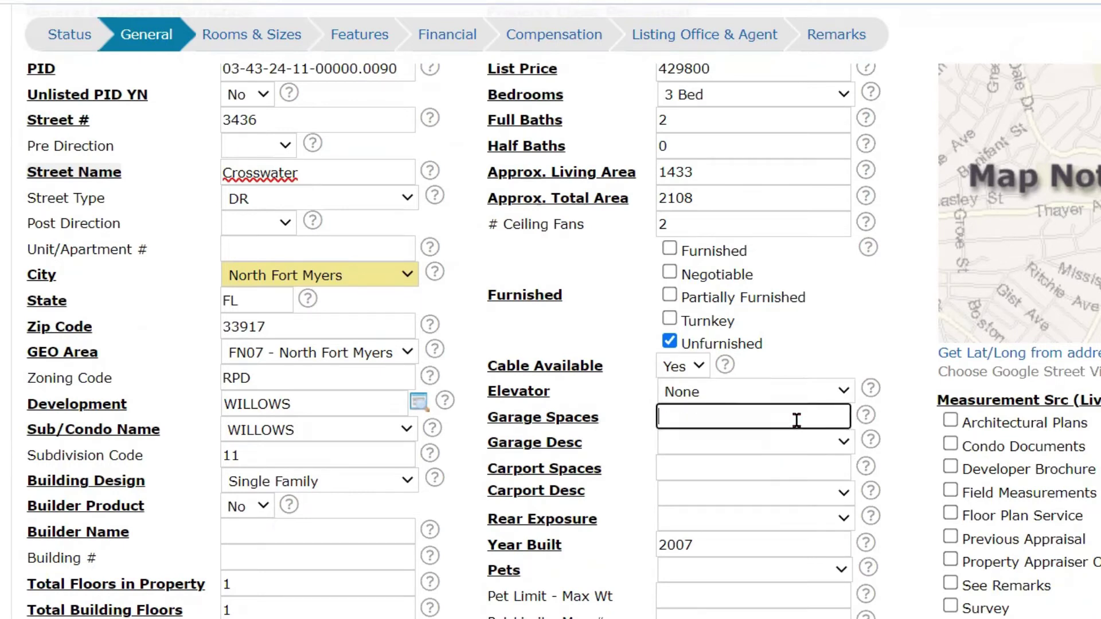
text(2)
click(791, 443)
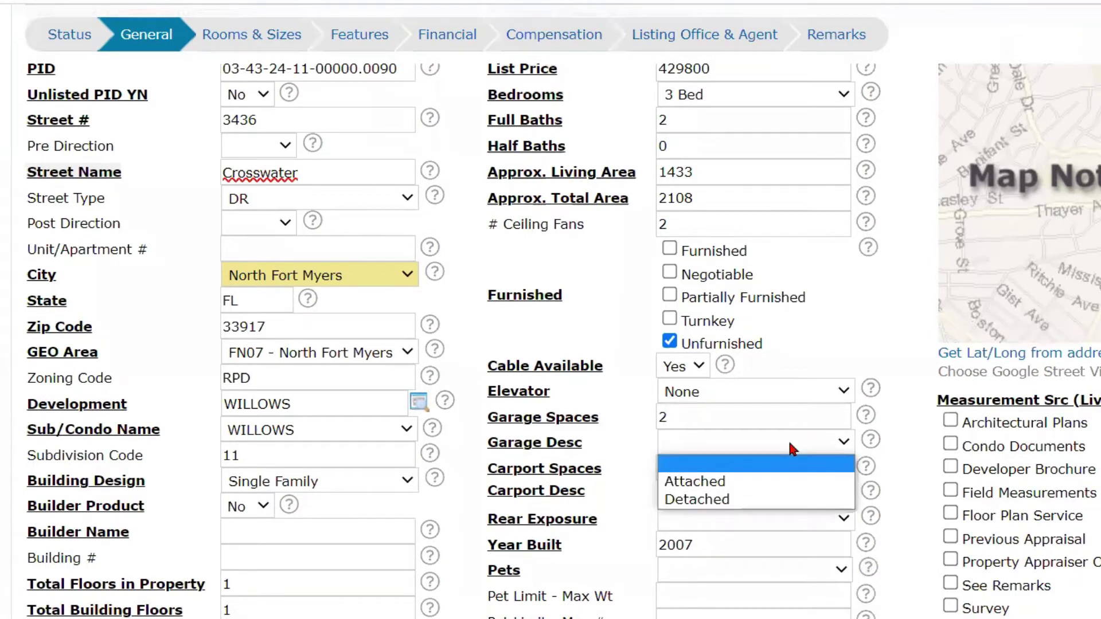
click(734, 486)
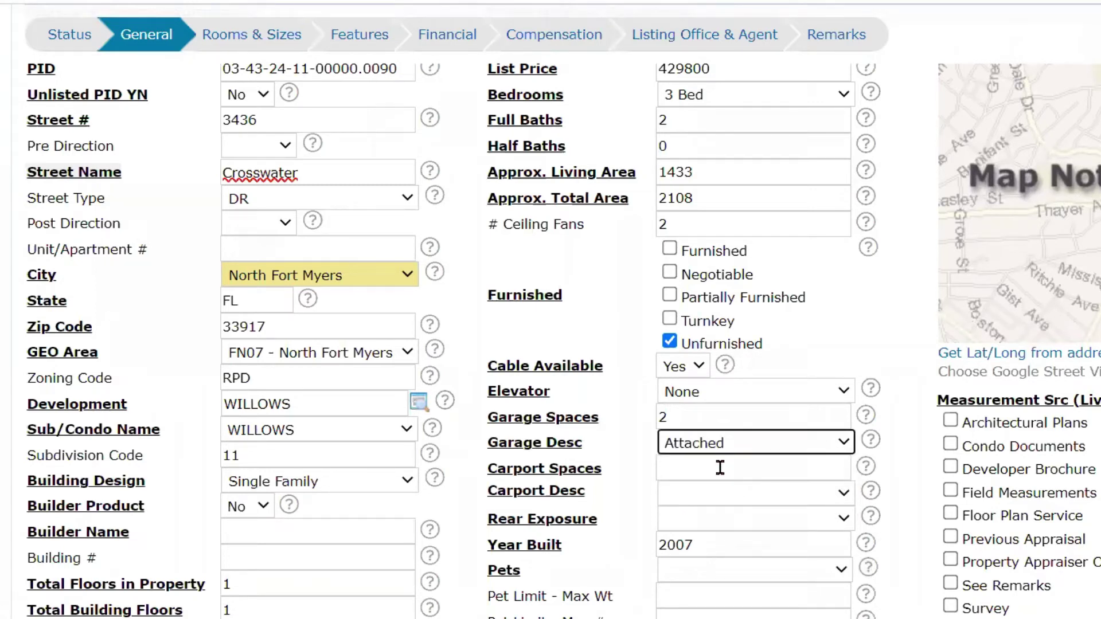
Step: Set Carport Spaces to 0 and leave Carport Desc blank
click(716, 468)
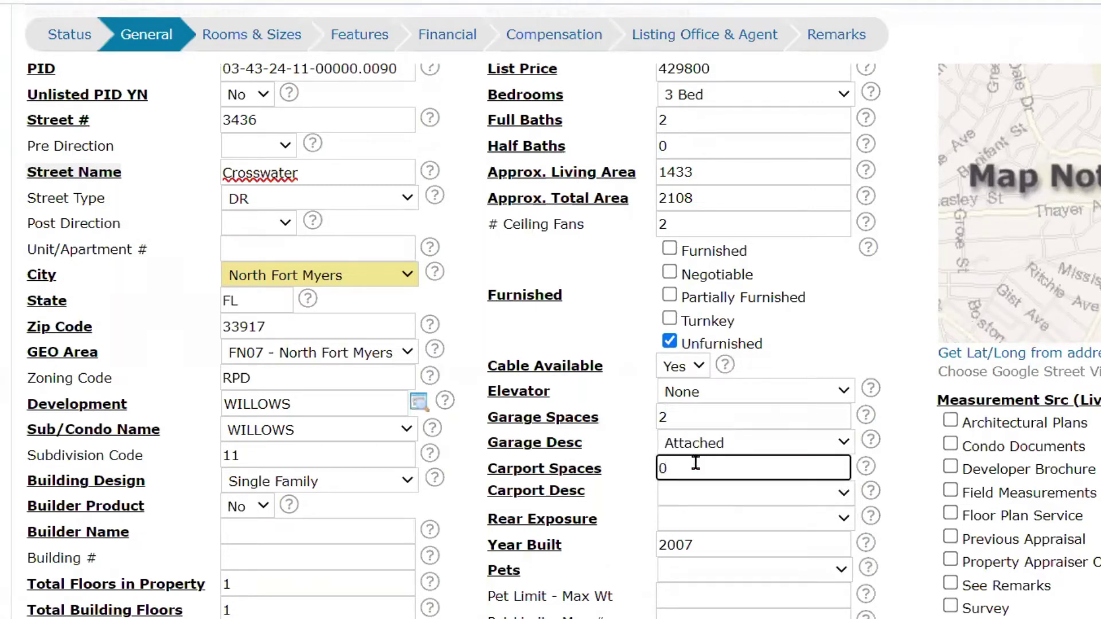
click(692, 492)
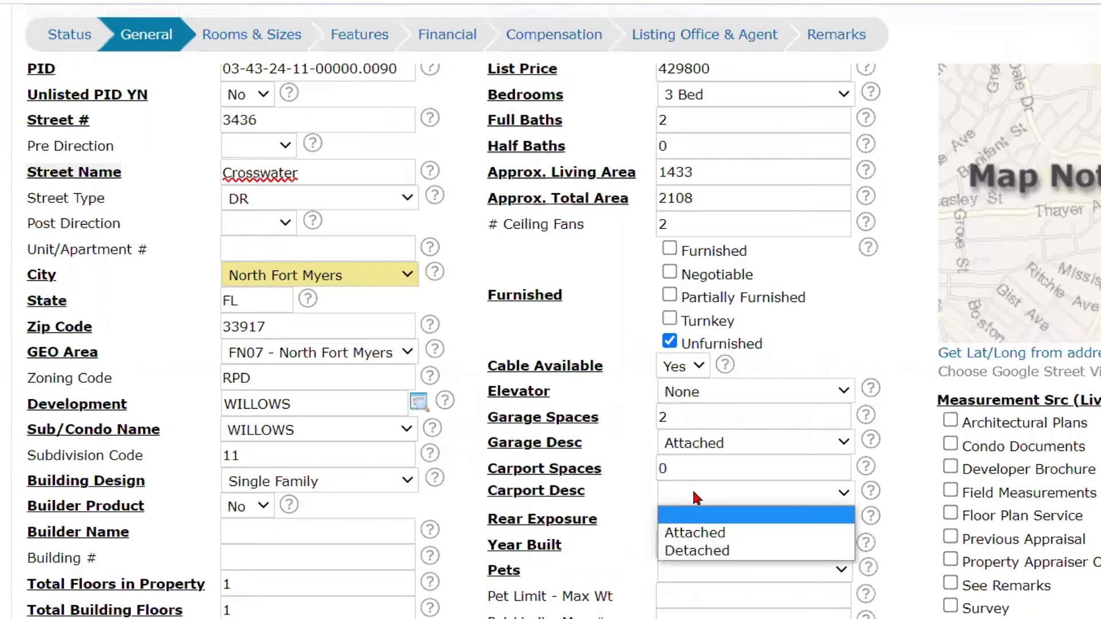
click(713, 514)
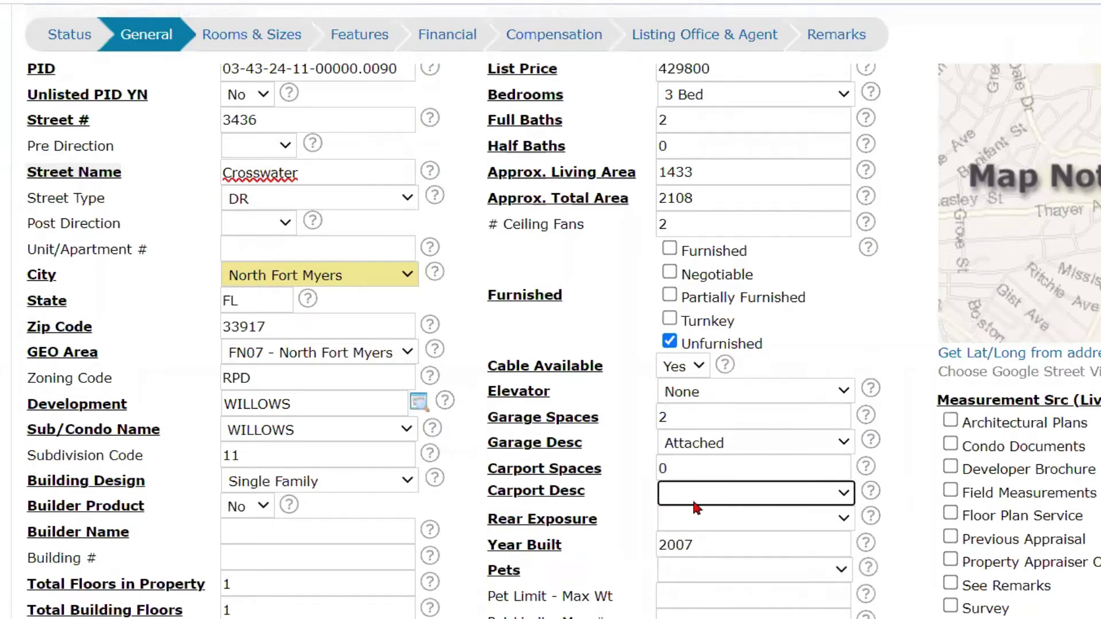
click(679, 469)
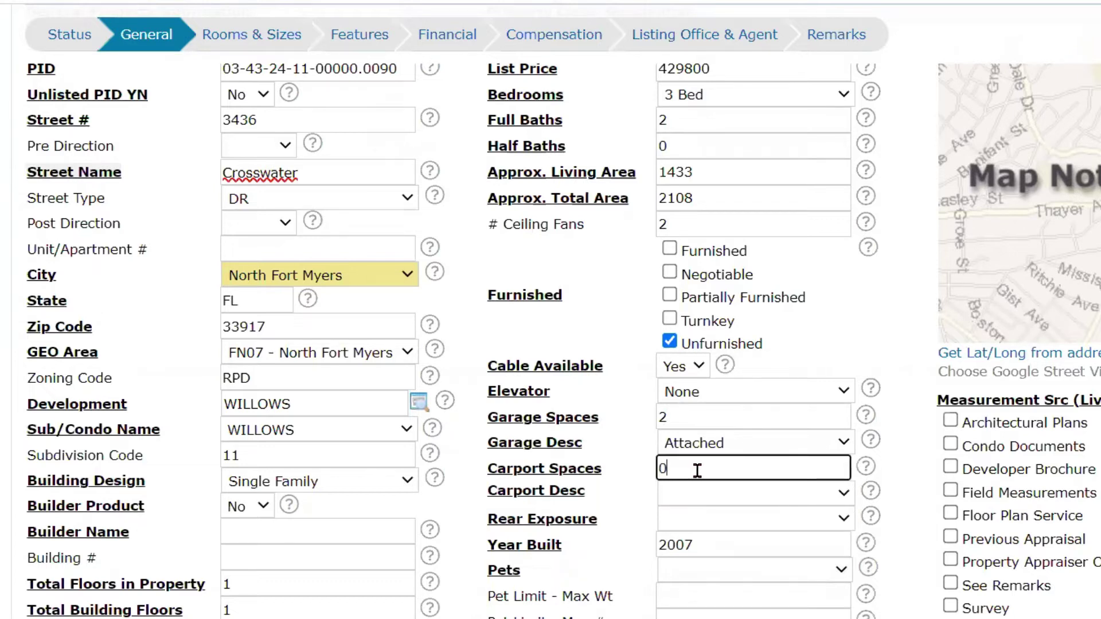
scroll(682, 459, down, 3)
click(695, 357)
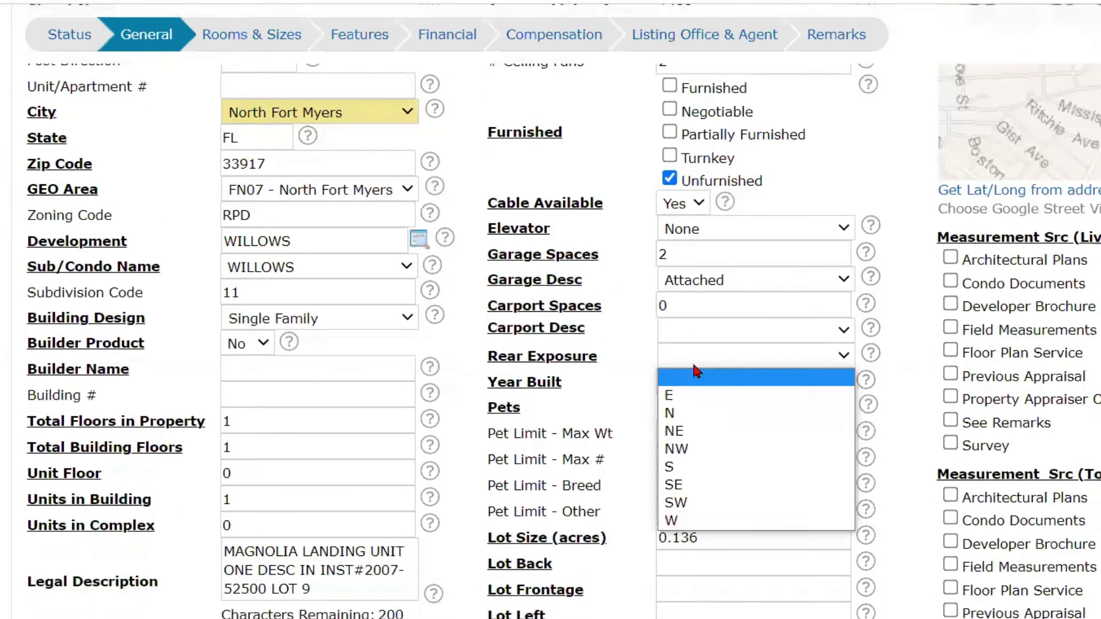
click(696, 372)
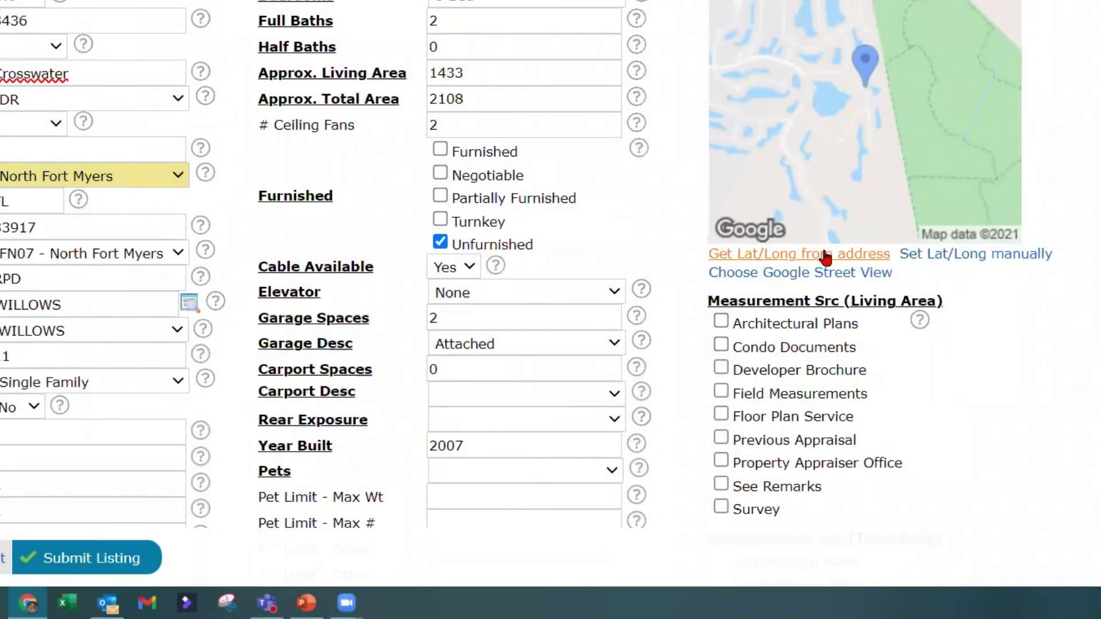
Step: Open the location map from the listing address and display the lot dimensions of the property's parcel
scroll(826, 258, up, 4)
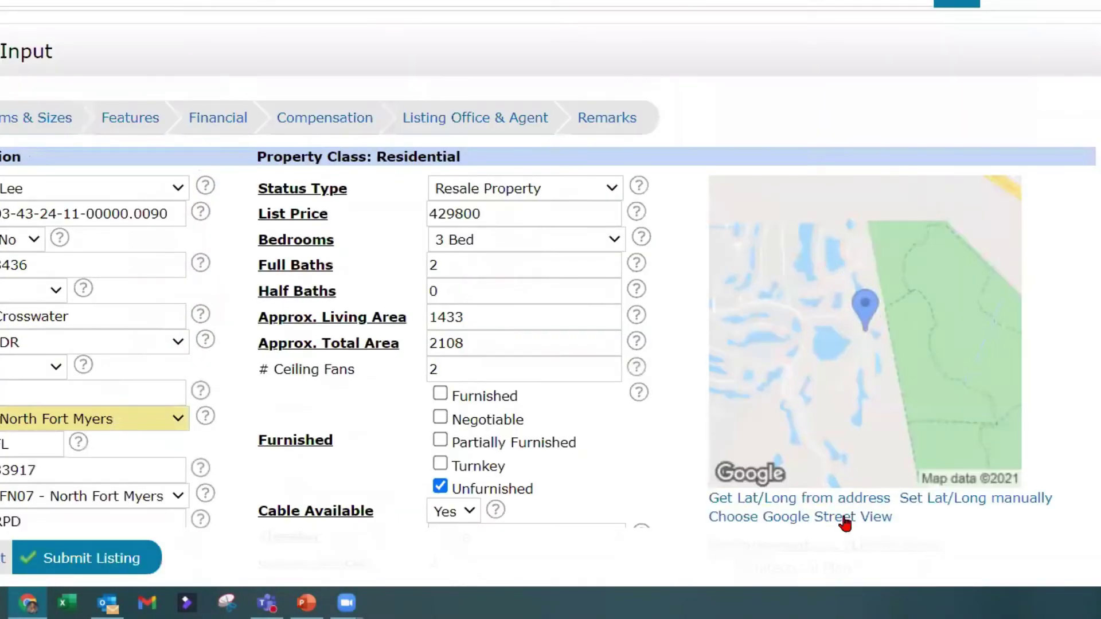
click(846, 499)
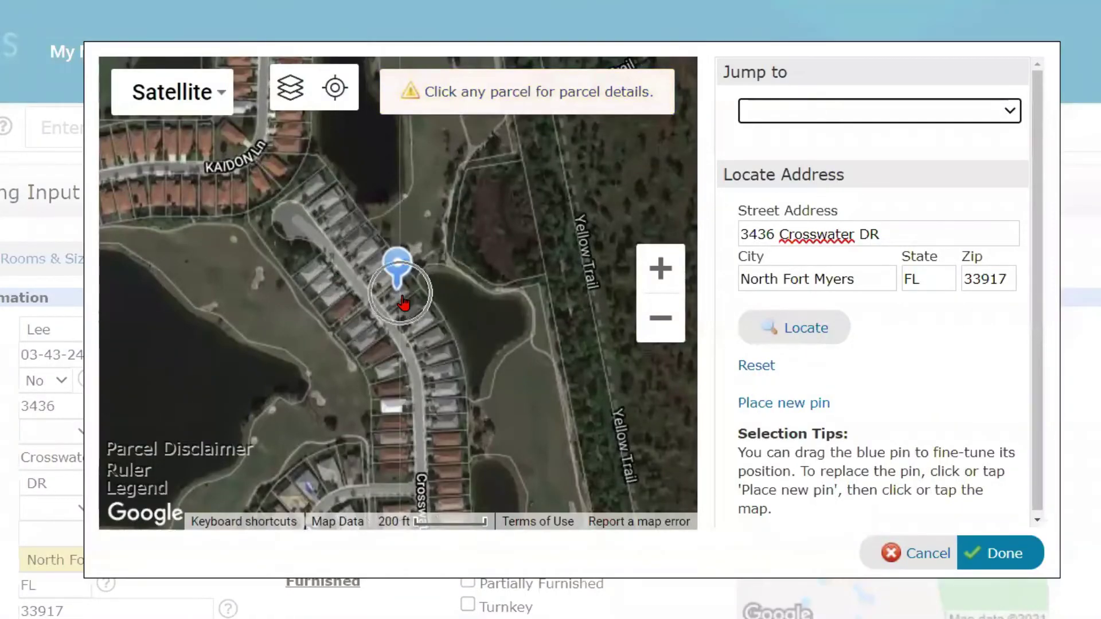
click(649, 274)
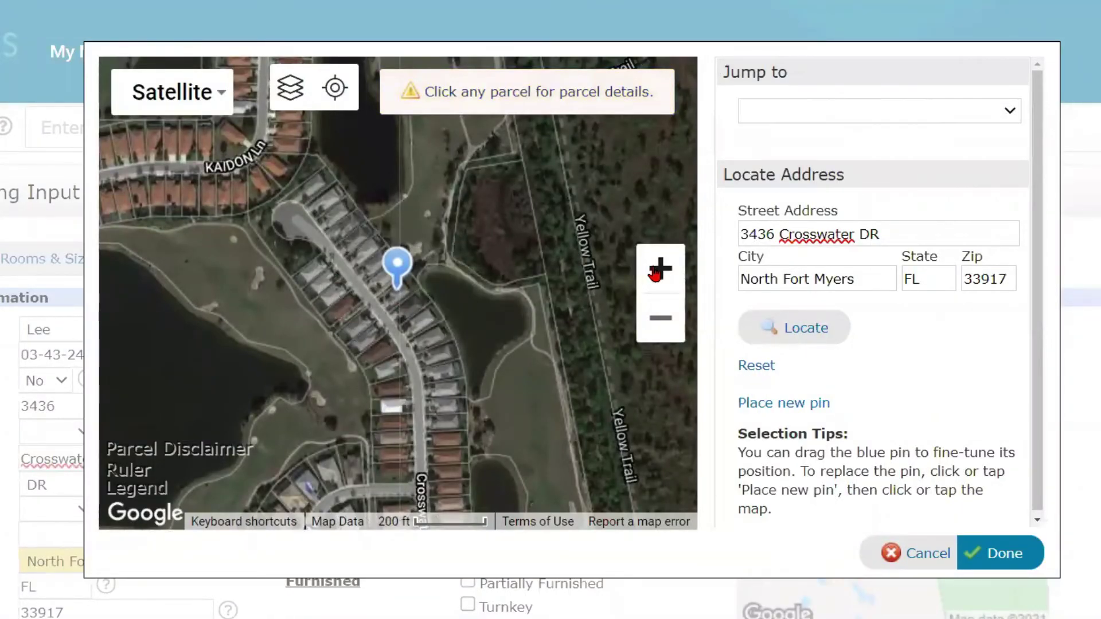
click(649, 274)
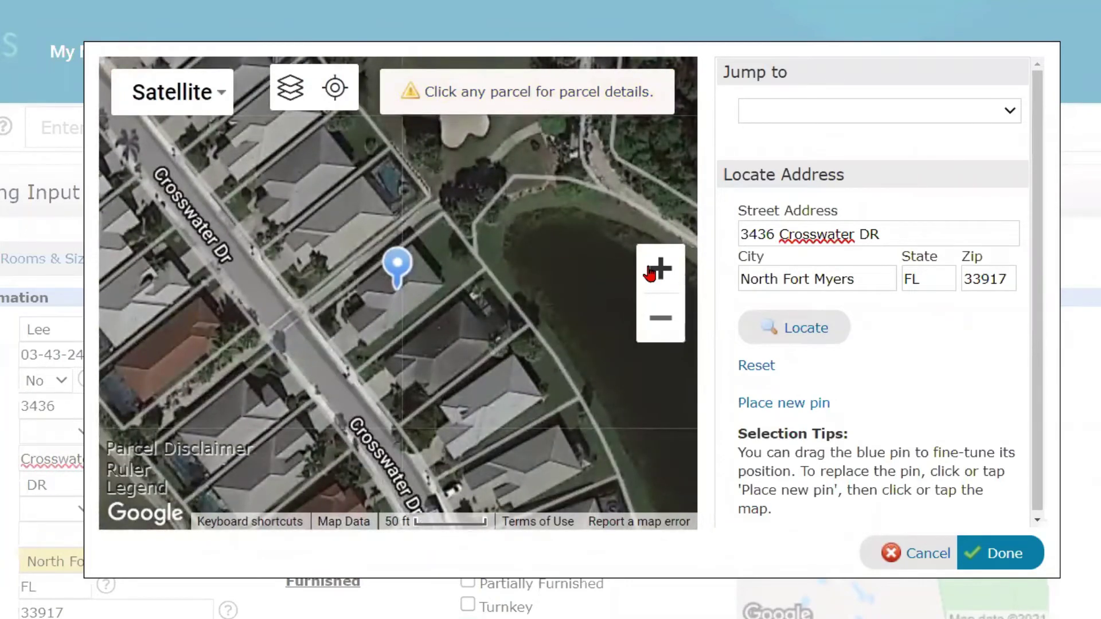
click(365, 315)
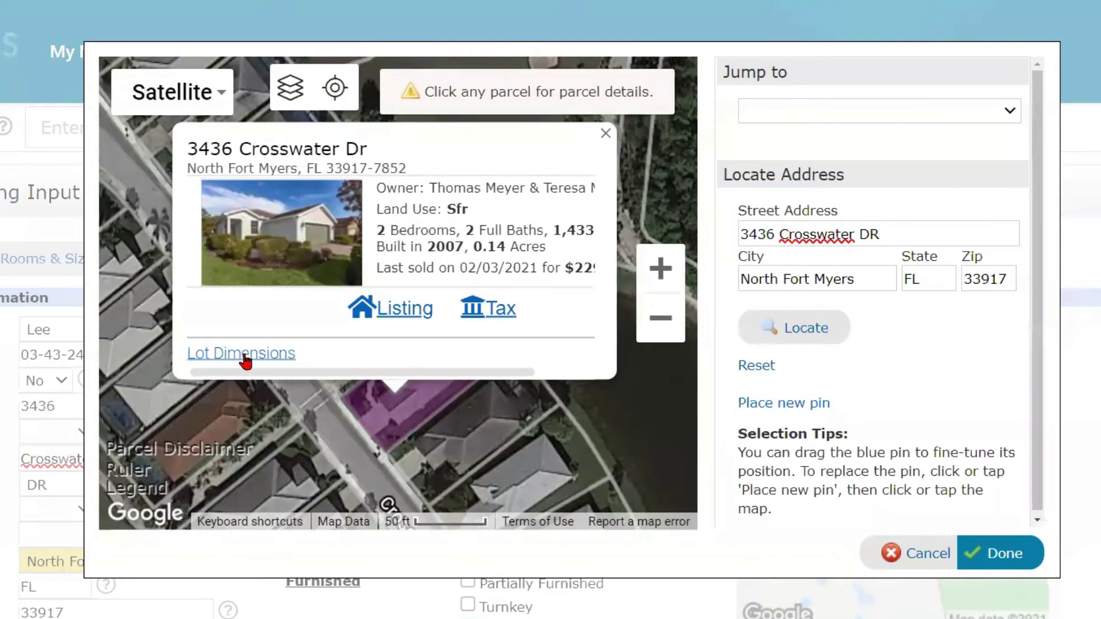
click(250, 353)
click(249, 354)
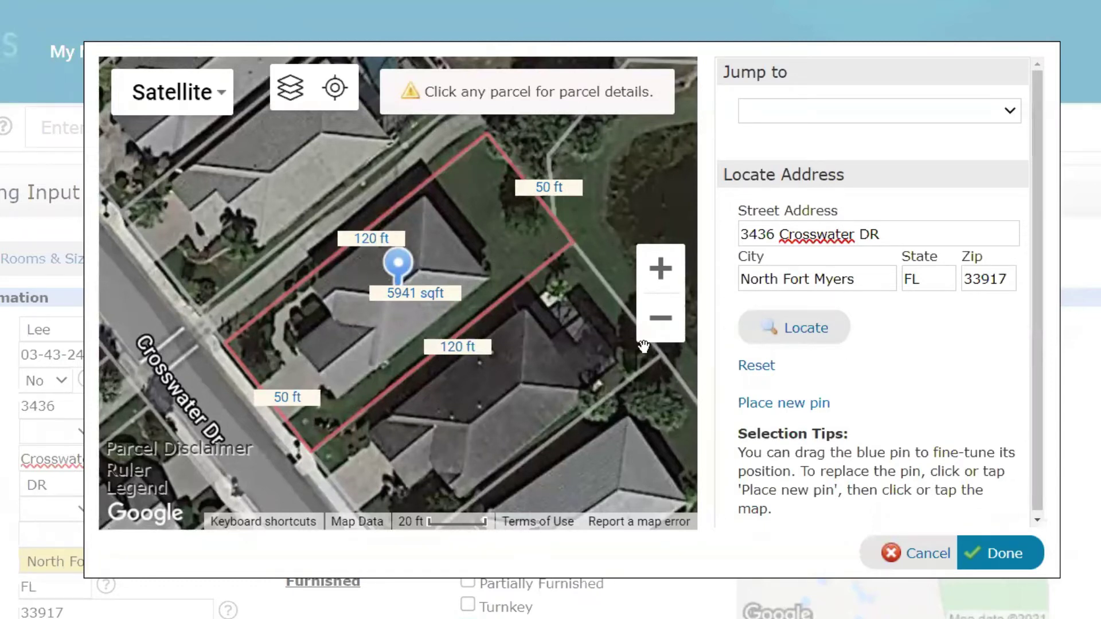
Step: View the parcel details of a neighboring lot on the same street, and close them again
click(661, 312)
click(663, 317)
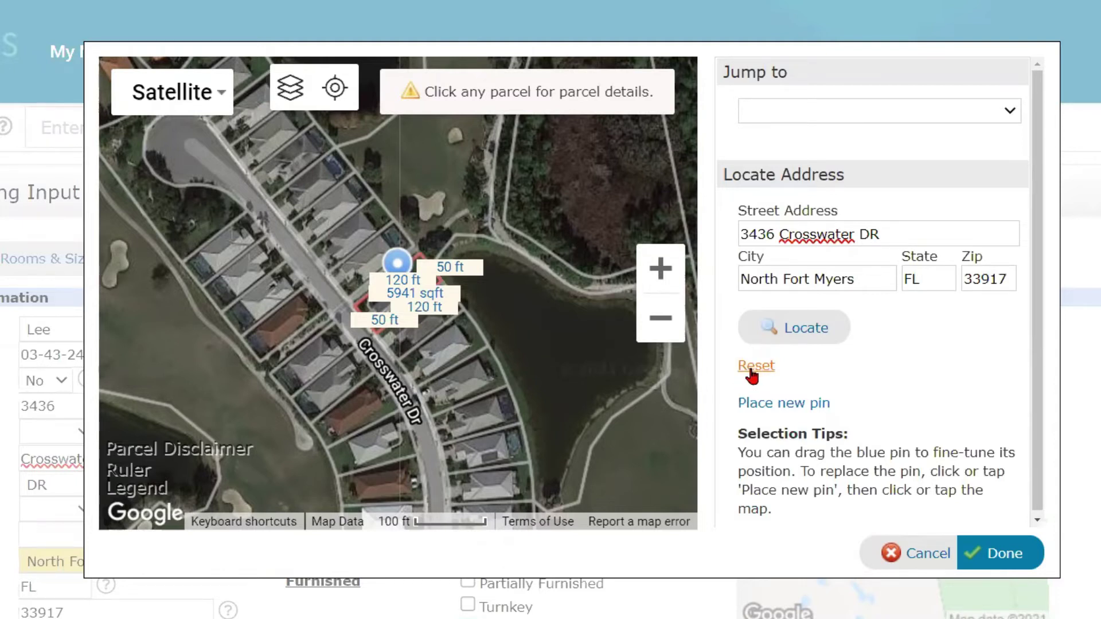
click(362, 228)
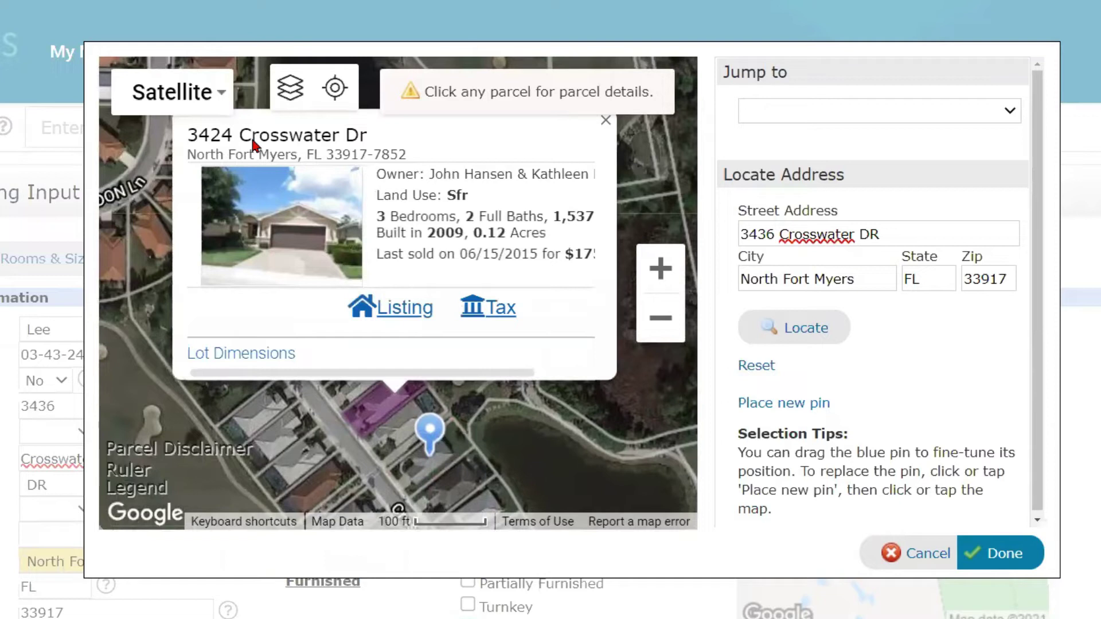
click(606, 120)
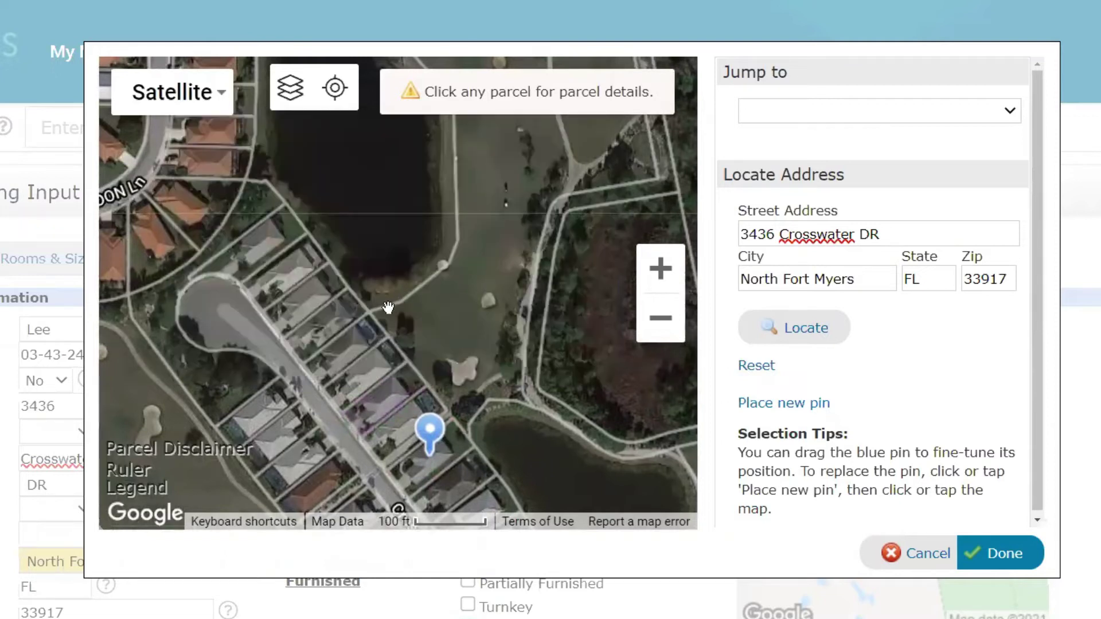
Step: Reset the location map and nudge the blue pin slightly on the property's lot
scroll(422, 365, down, 1)
drag(417, 408, 406, 285)
double_click(663, 272)
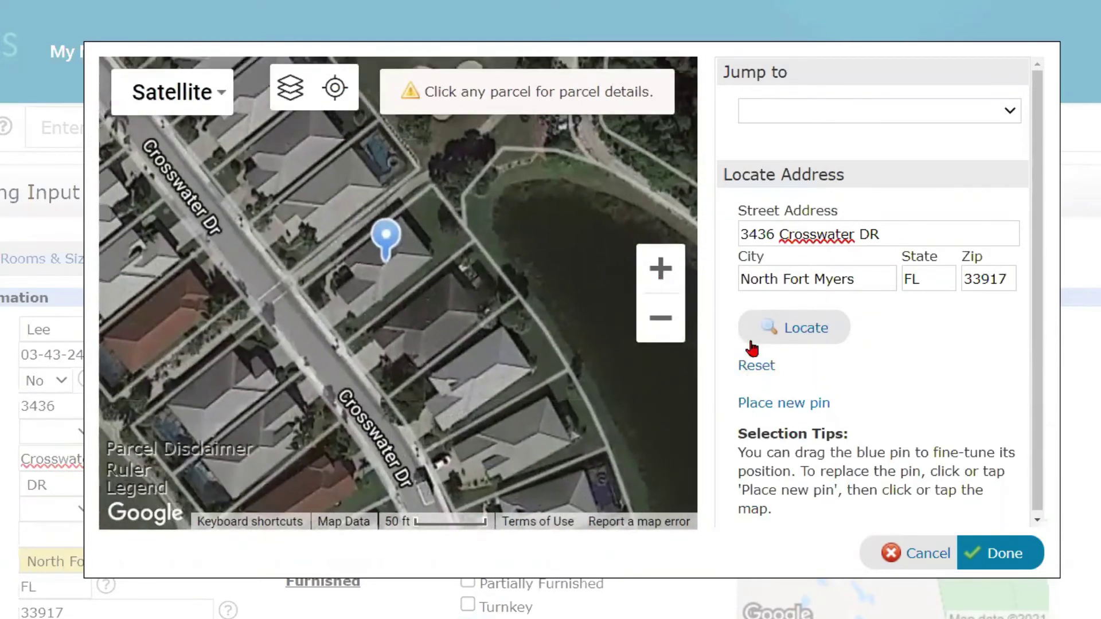
click(755, 367)
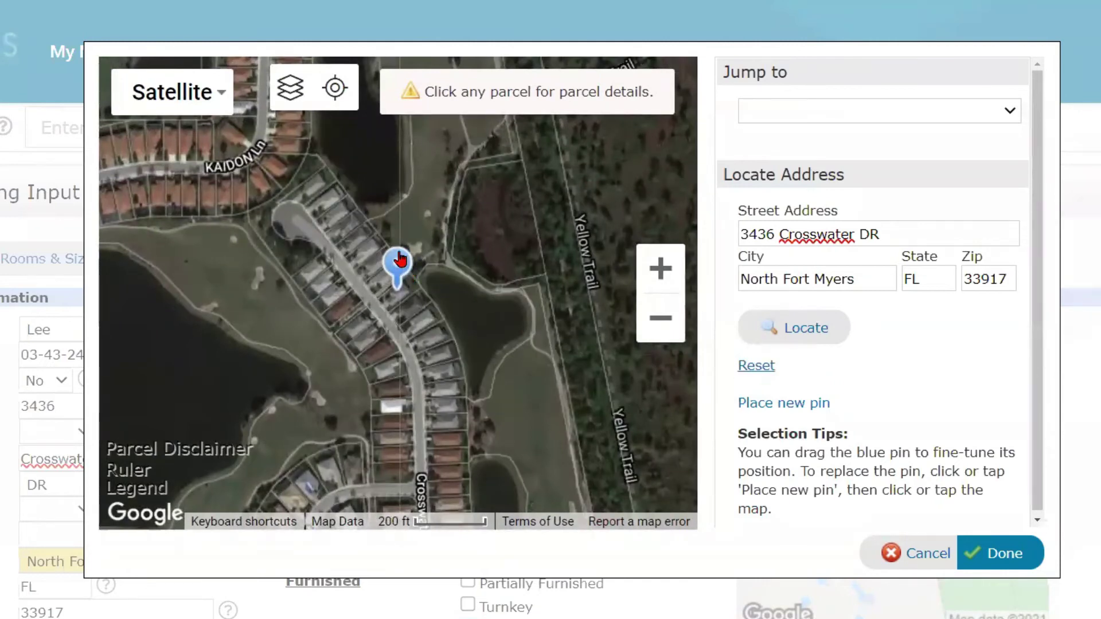
mouse_move(397, 265)
mouse_down()
mouse_move(469, 336)
mouse_move(403, 236)
mouse_move(344, 186)
mouse_move(426, 288)
mouse_move(398, 263)
mouse_up()
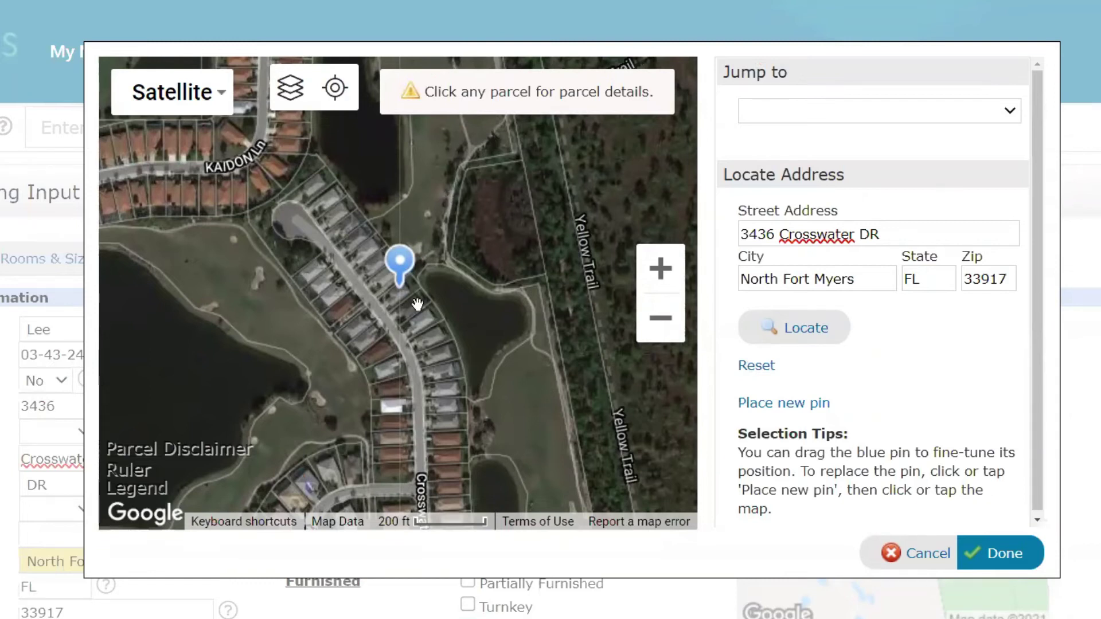
Step: Check the lot dimensions of the pinned property's parcel and close the map without saving
click(388, 289)
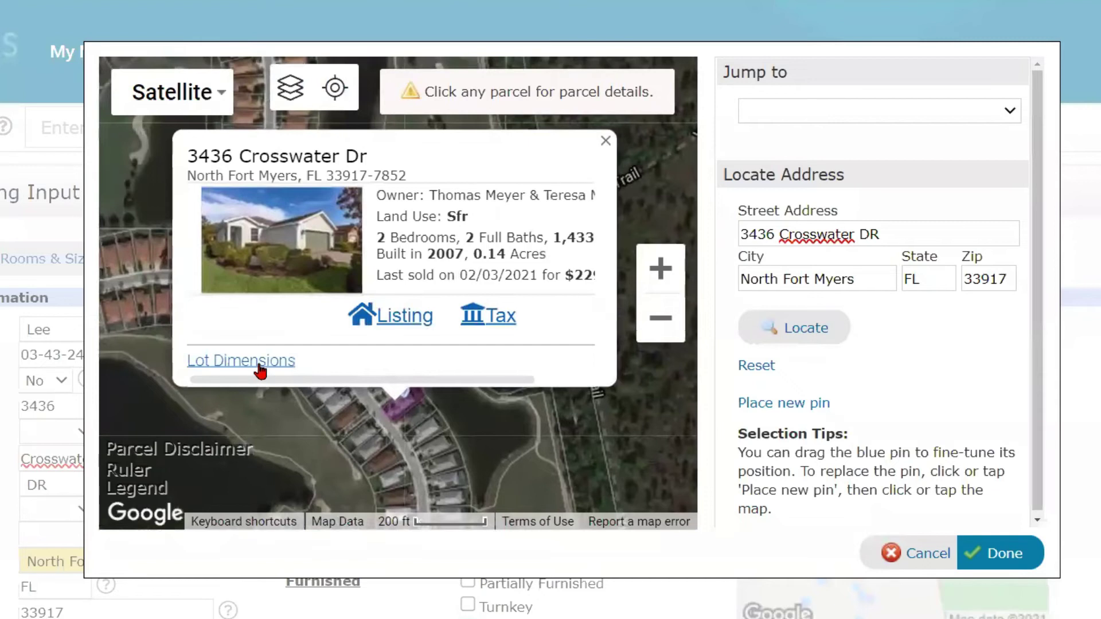
click(259, 360)
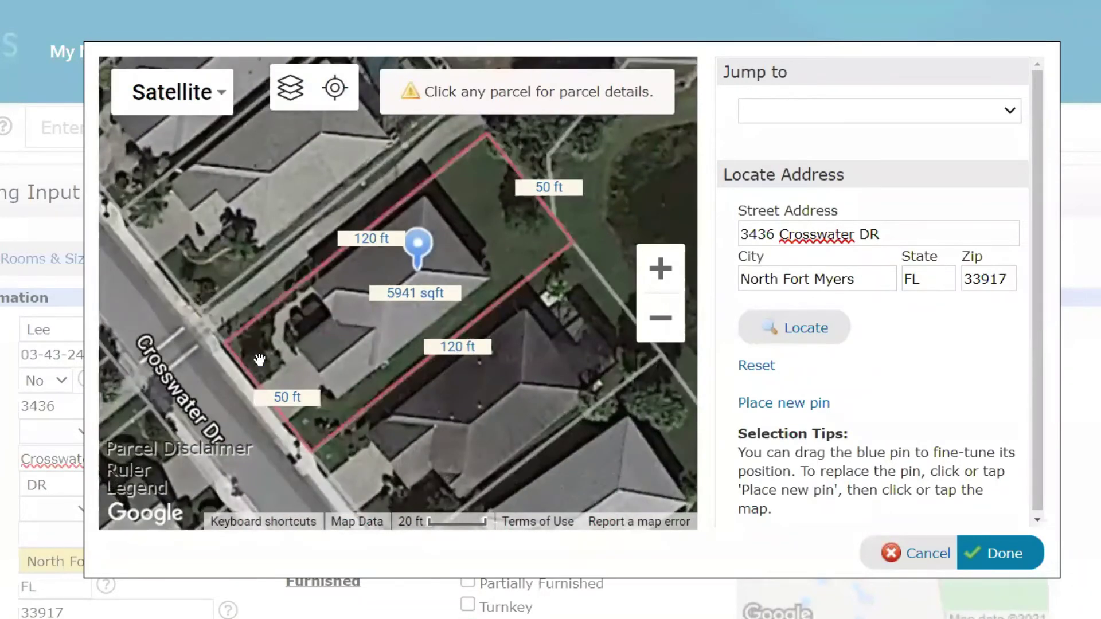
click(918, 555)
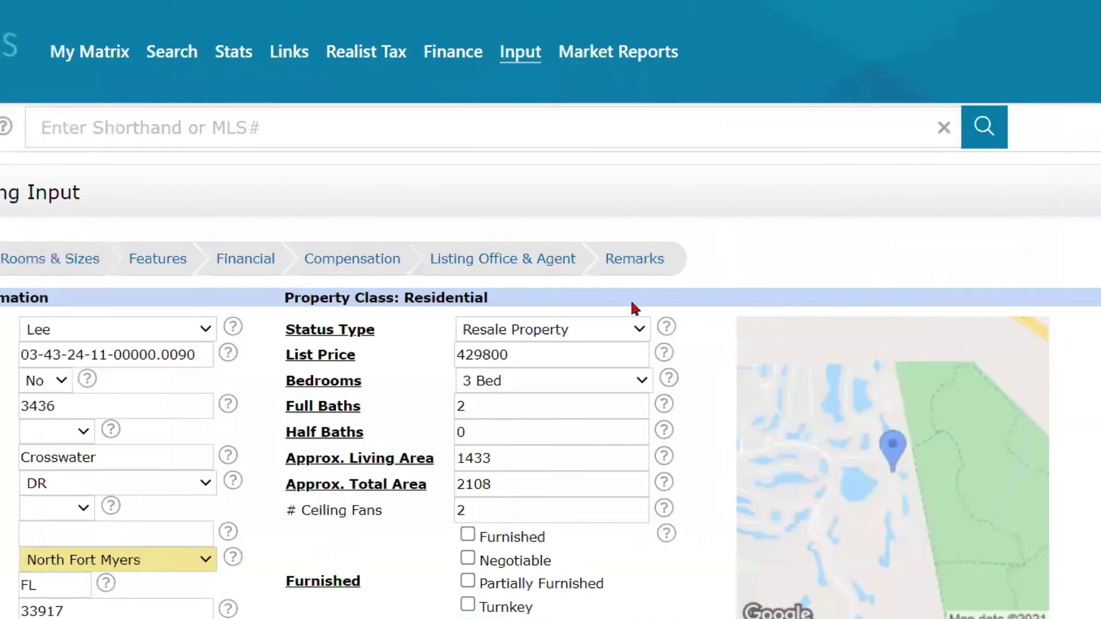
Step: Set Rear Exposure to NE
scroll(532, 383, down, 4)
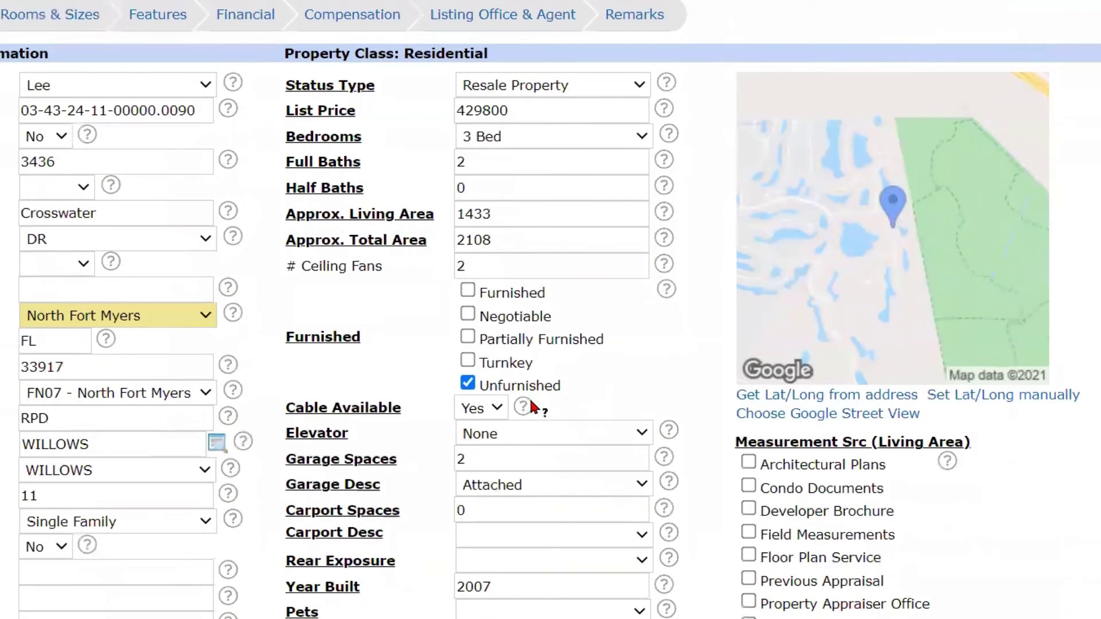
scroll(532, 407, down, 1)
click(557, 476)
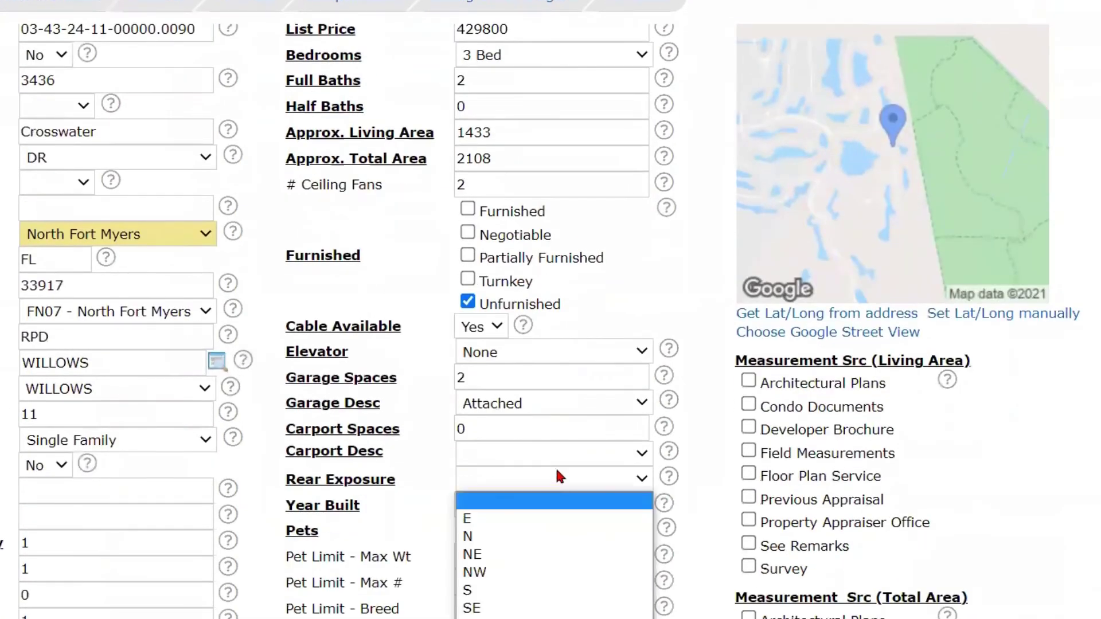
click(497, 554)
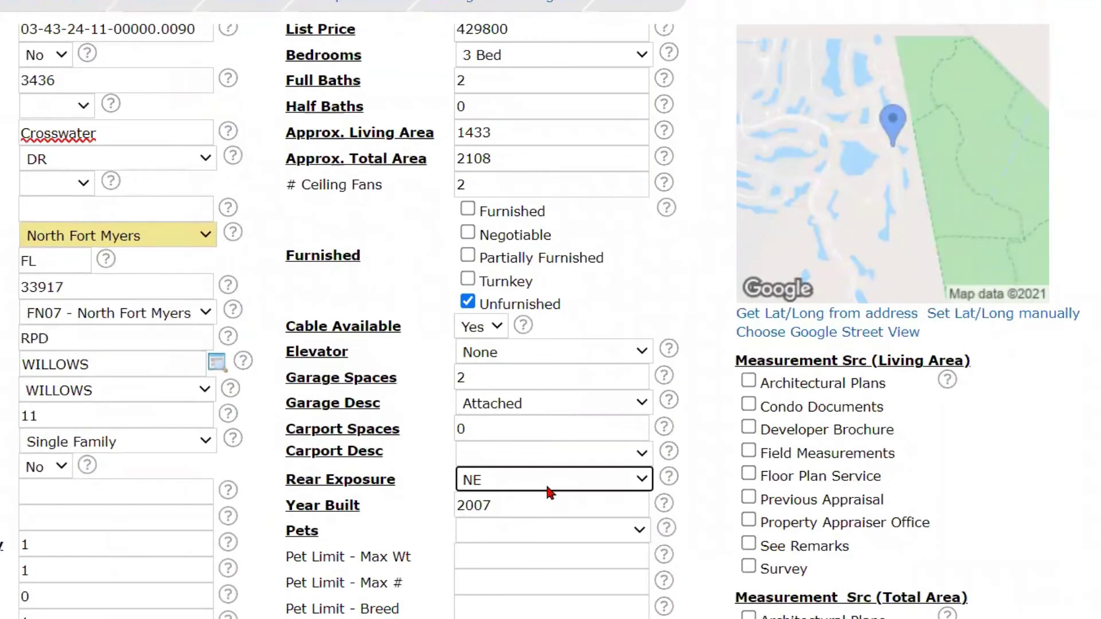
Step: Set Lot Back and Lot Frontage to 50 each
scroll(498, 472, down, 1)
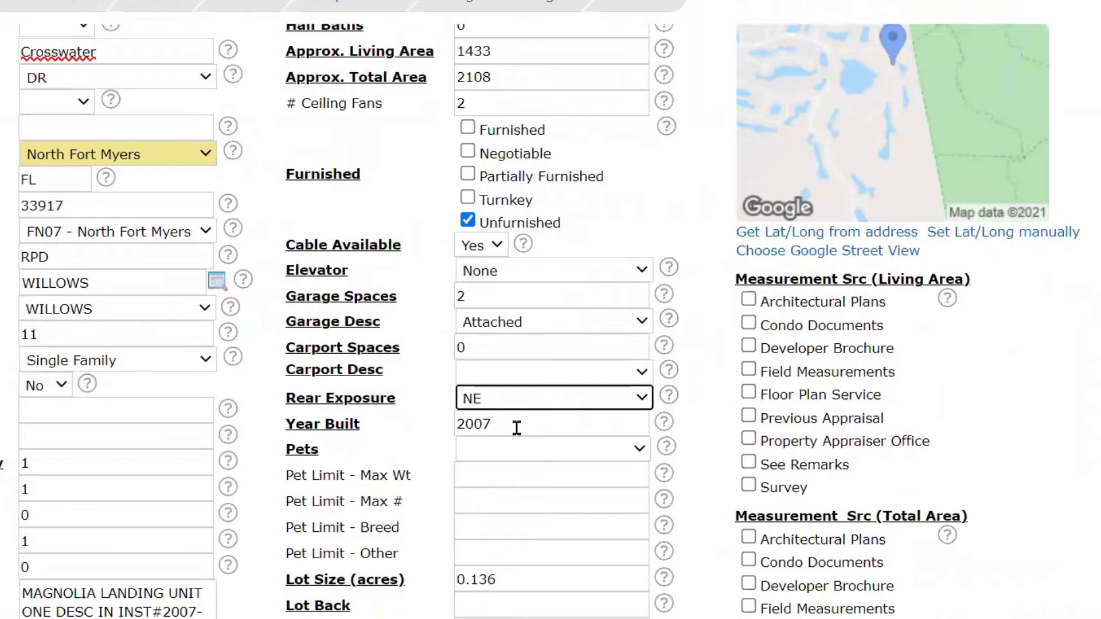
scroll(515, 430, down, 1)
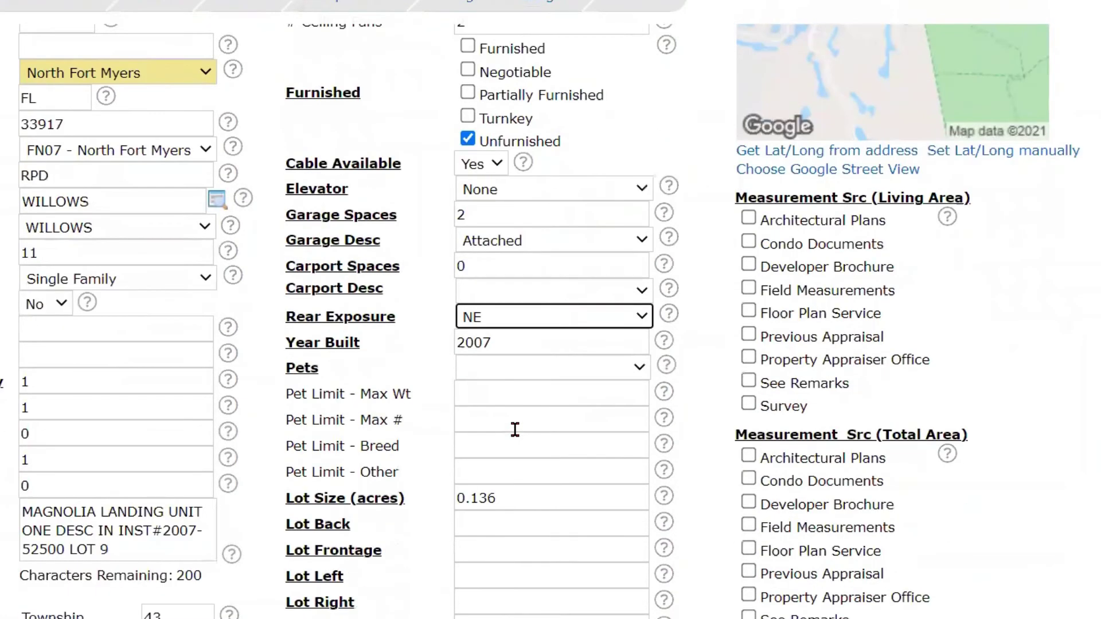
scroll(515, 429, down, 1)
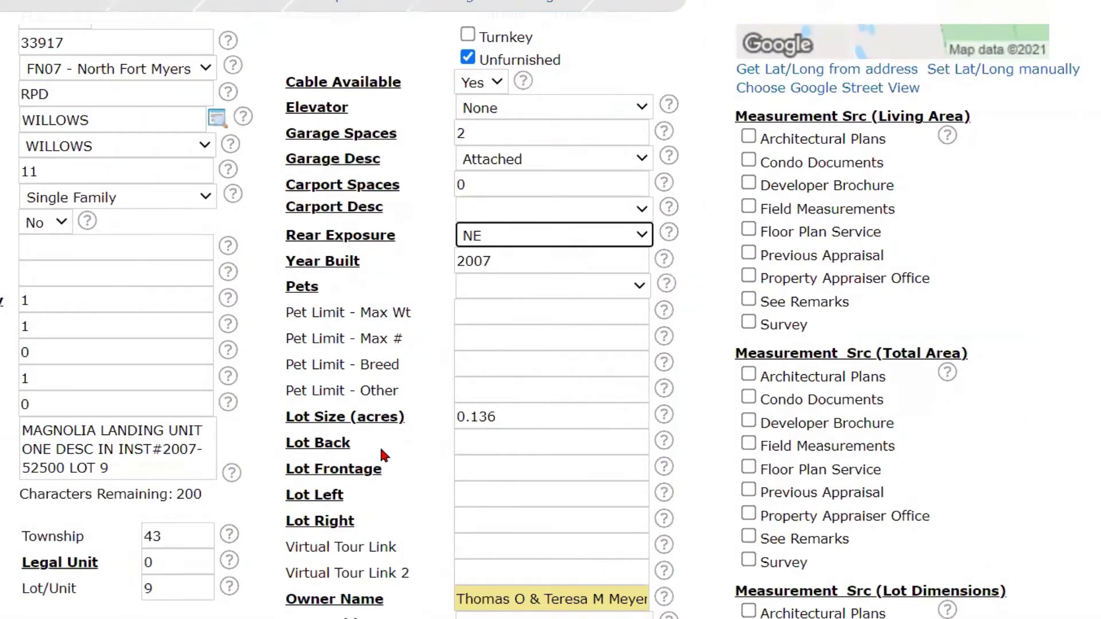
click(503, 418)
click(344, 456)
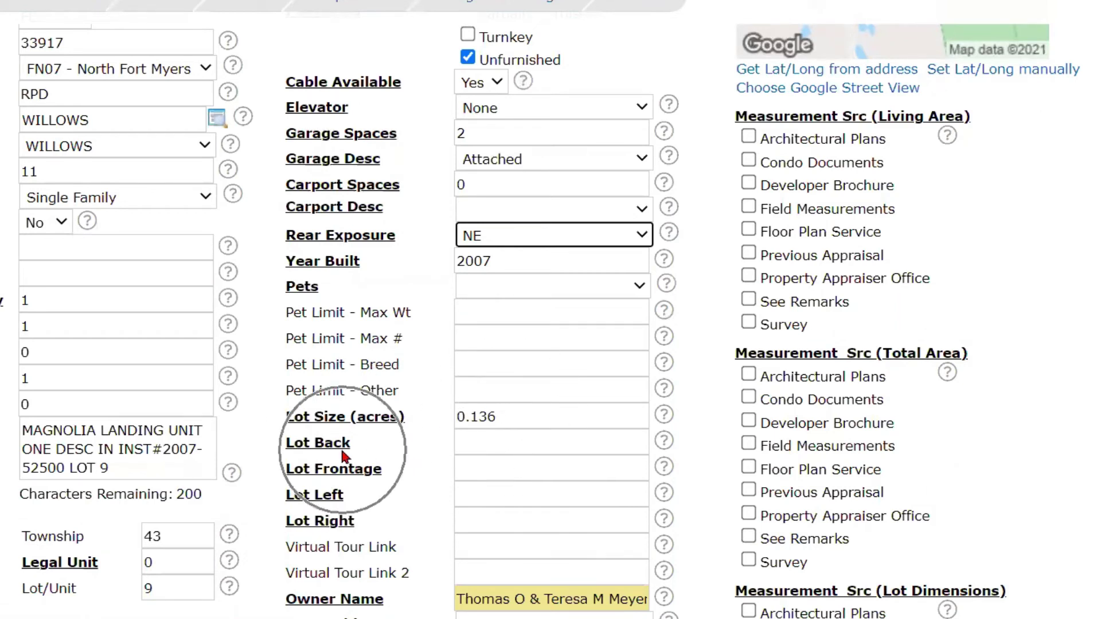
click(477, 444)
text(50)
click(470, 469)
text(50)
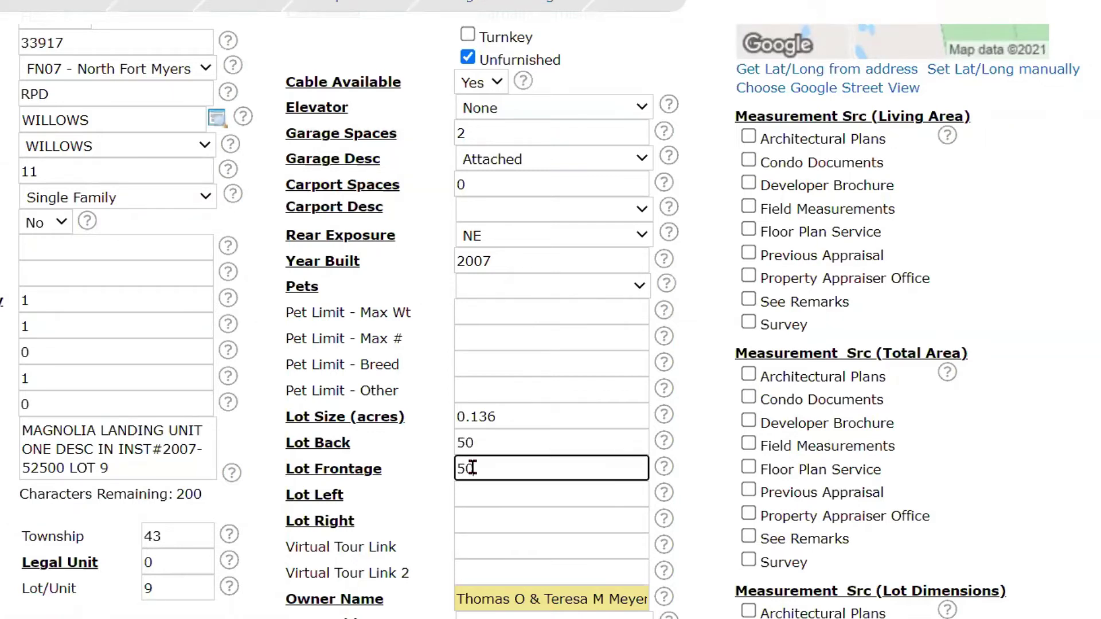
Step: Set Lot Left and Lot Right to 120 each
click(465, 500)
text(120)
click(466, 523)
text(120)
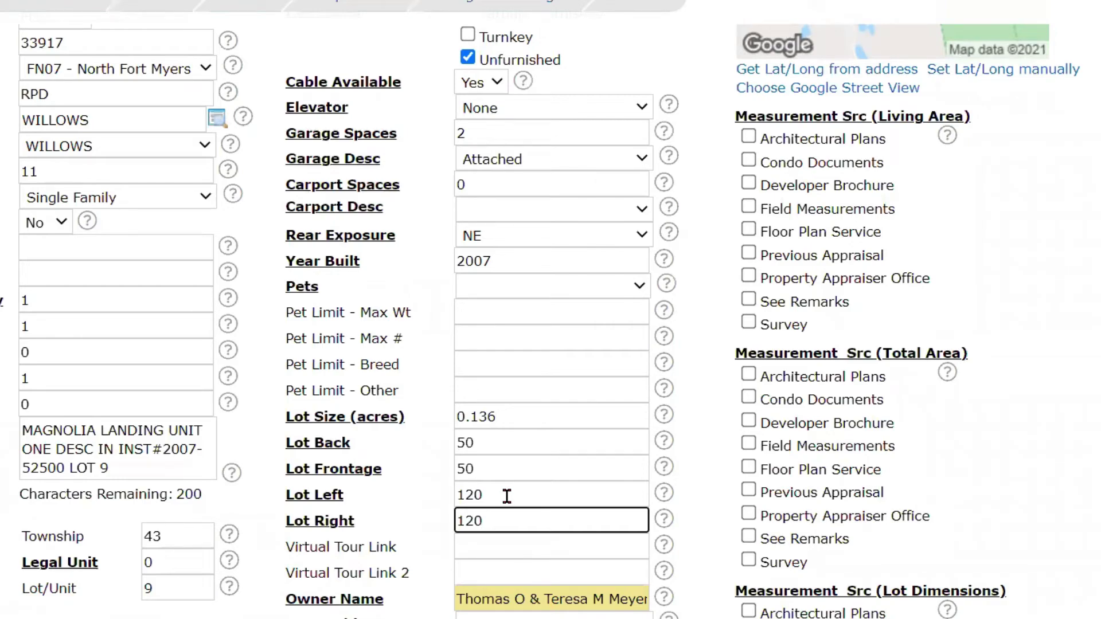
Step: Set Pets to No Approval Needed
scroll(487, 436, up, 1)
click(480, 365)
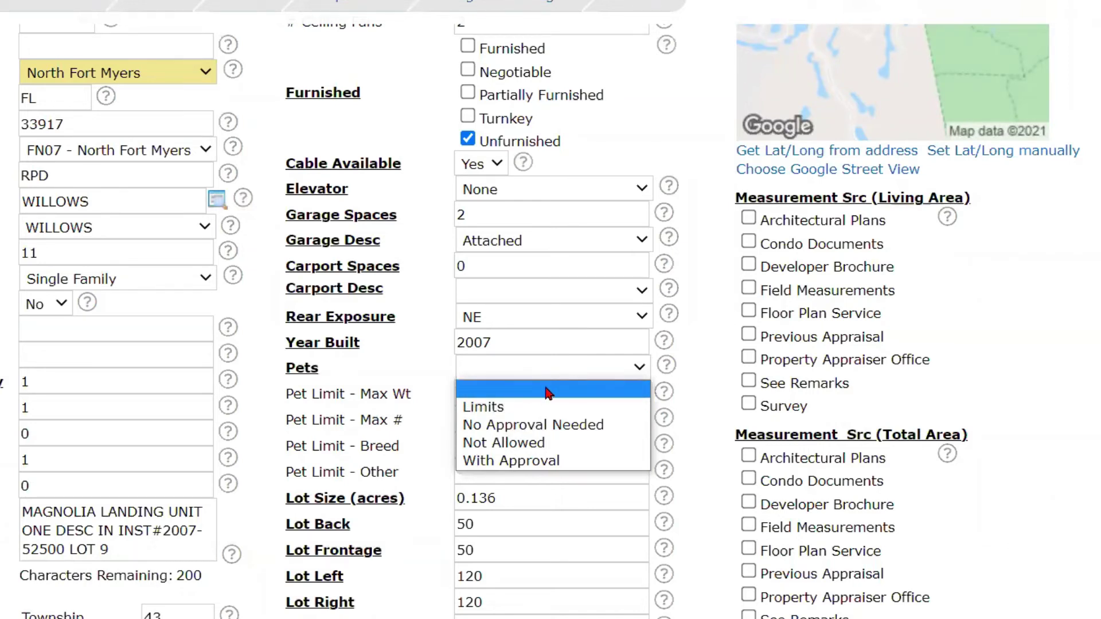
click(548, 424)
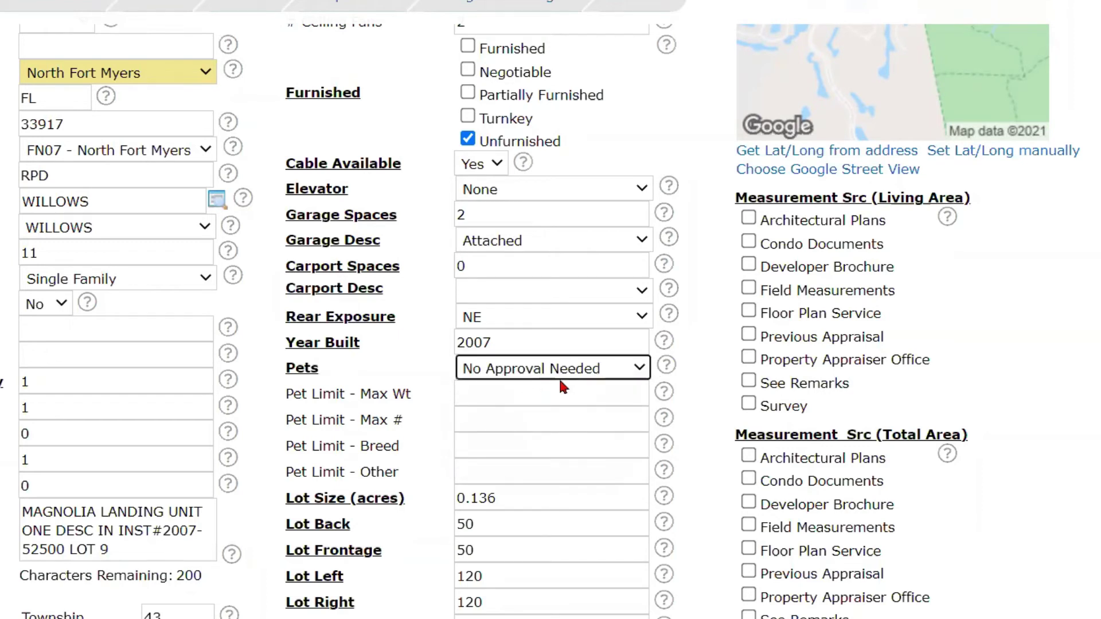
Step: Examine the pet limit fields for maximum weight, maximum number, breed and other, along with the available Pets options
click(470, 391)
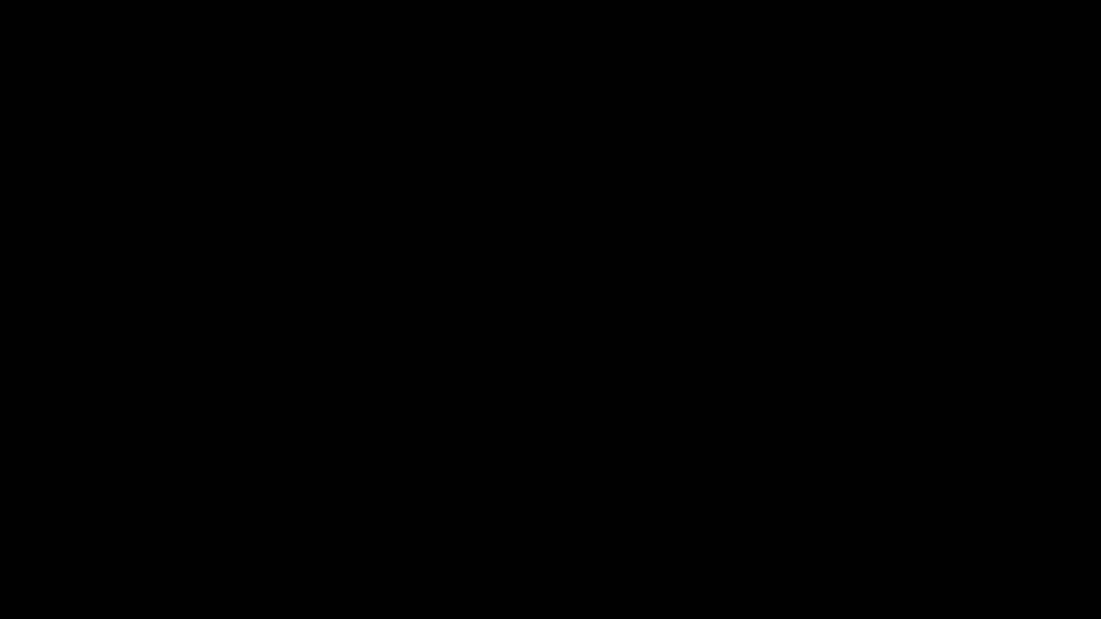
click(493, 417)
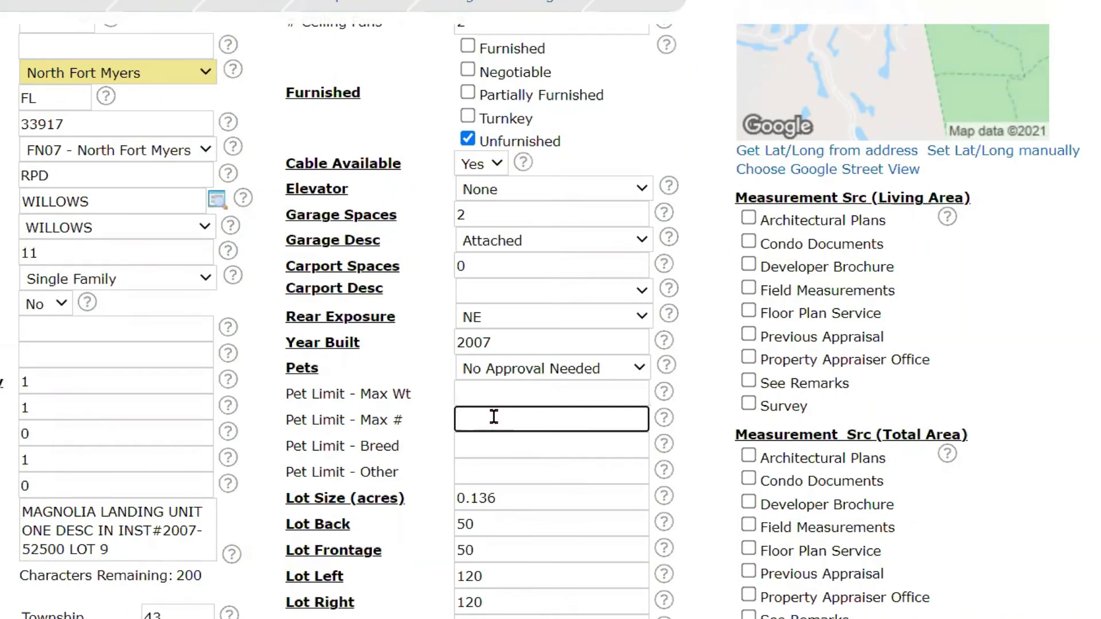
click(481, 445)
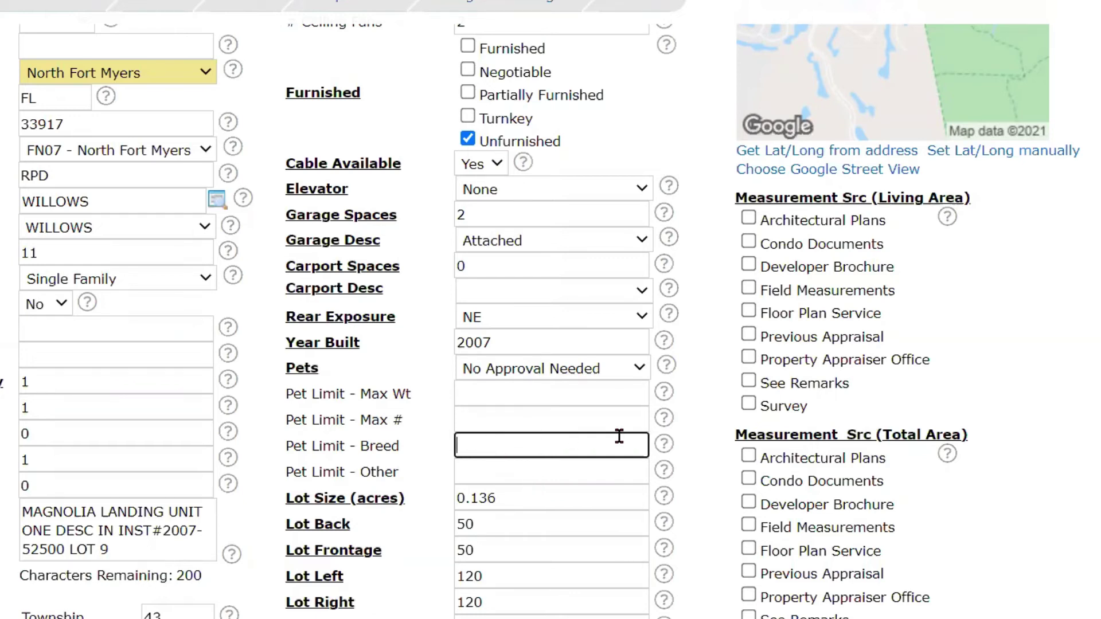
click(491, 473)
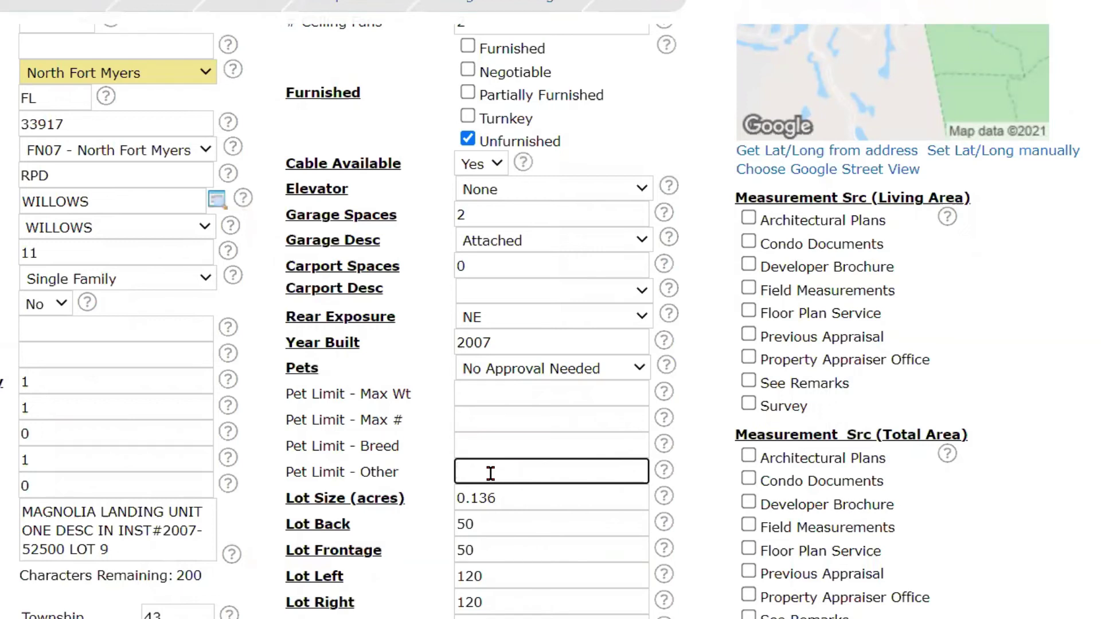
click(602, 367)
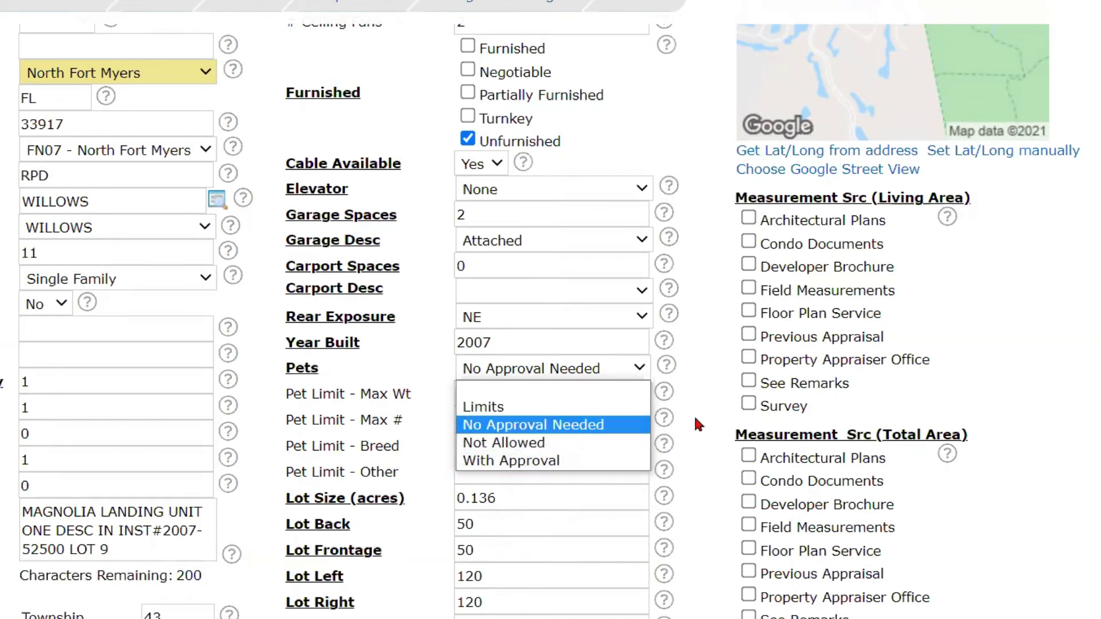
click(714, 410)
click(467, 394)
click(472, 418)
click(473, 442)
click(476, 473)
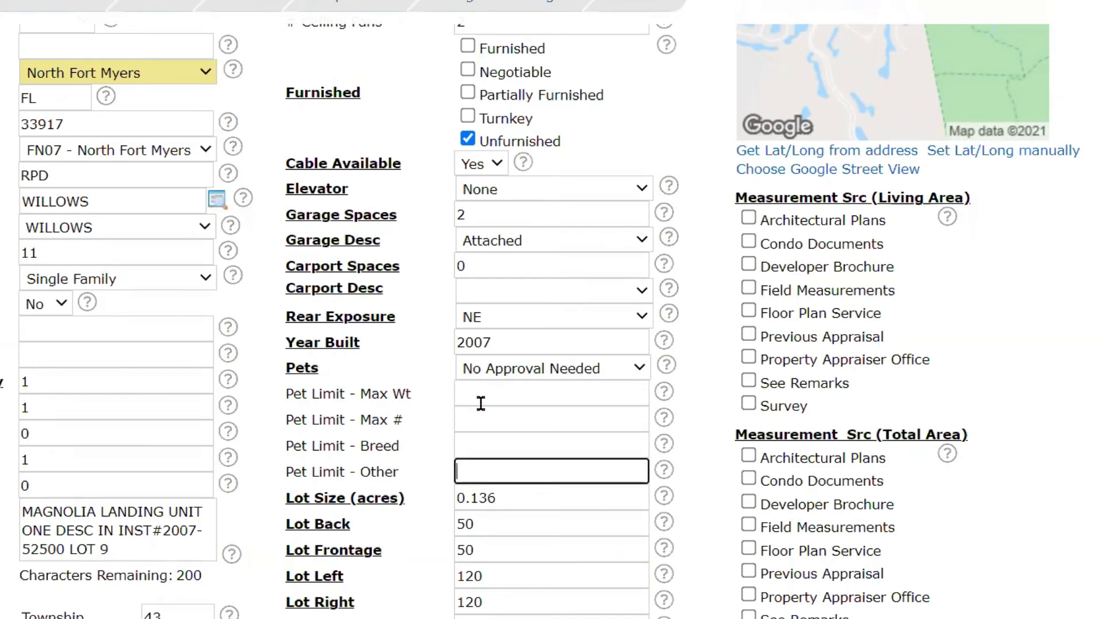
click(358, 419)
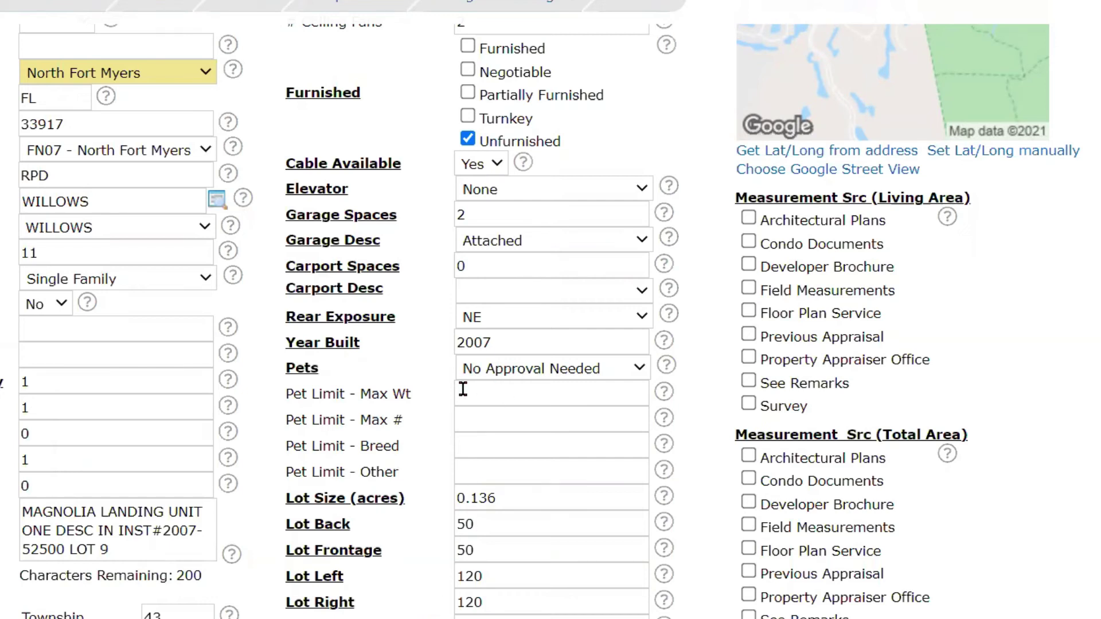
drag(412, 395, 285, 395)
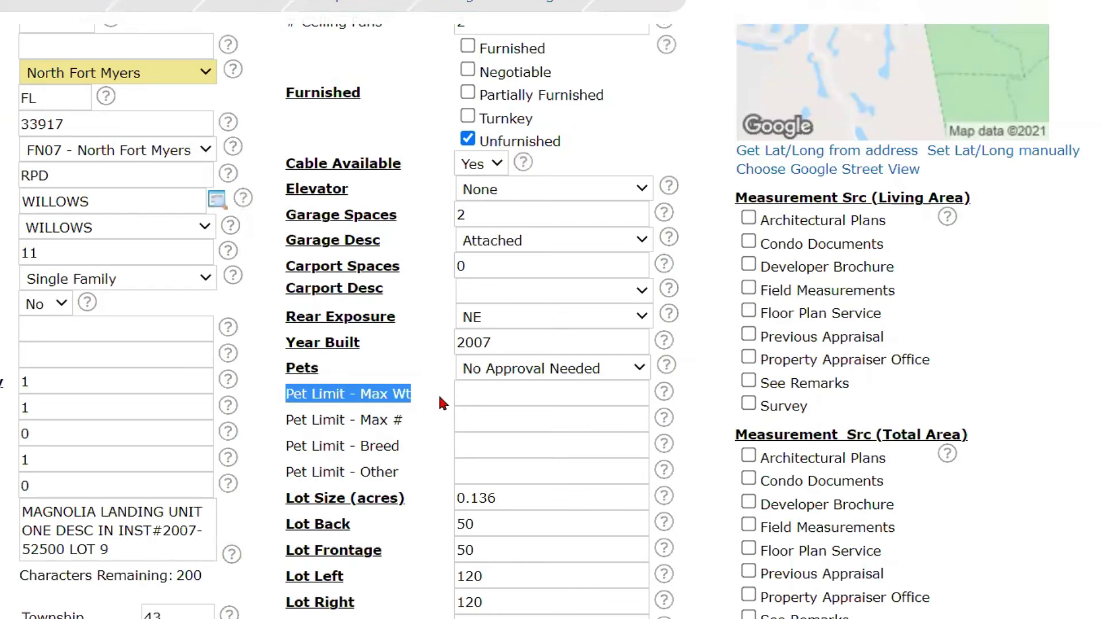
click(550, 368)
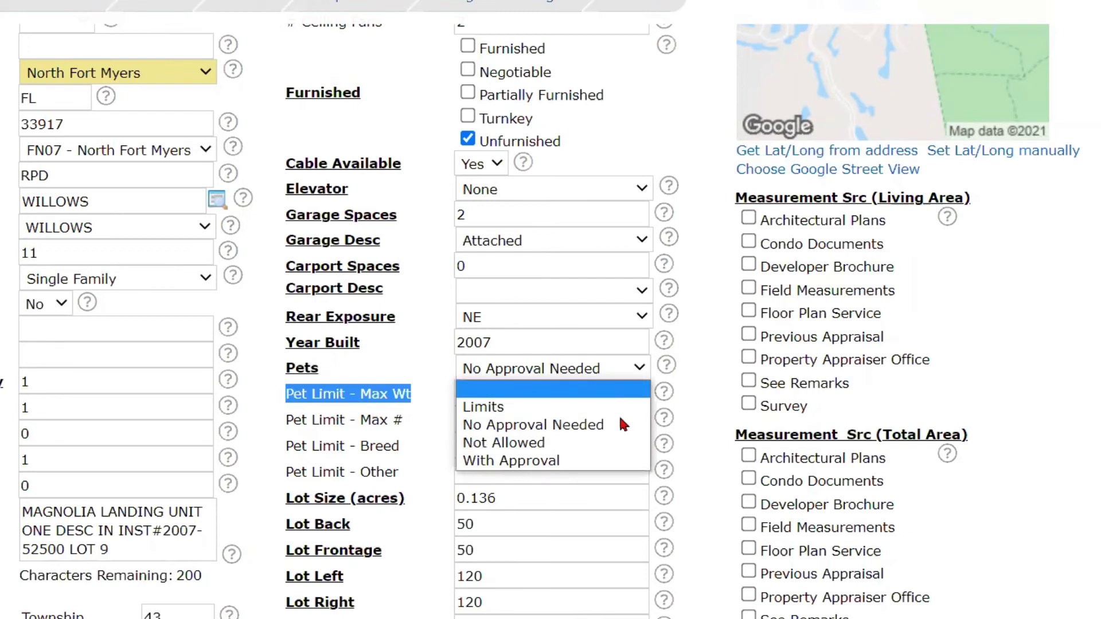
Step: Examine the two Virtual Tour Link fields and the Owner Name entry
scroll(619, 415, down, 4)
click(489, 385)
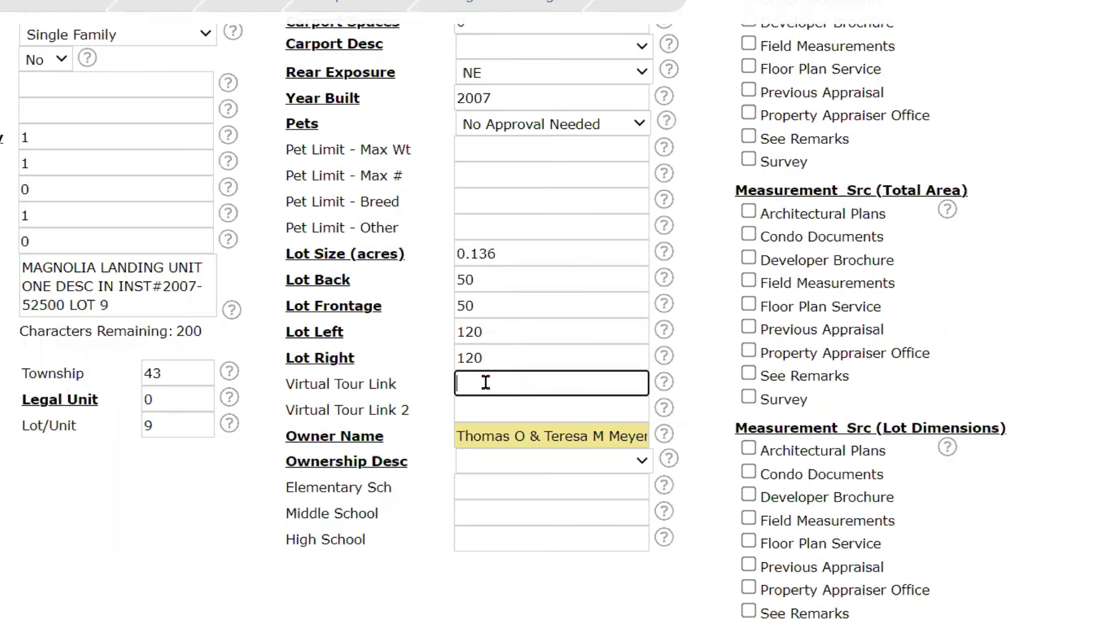
click(472, 411)
click(472, 380)
click(464, 407)
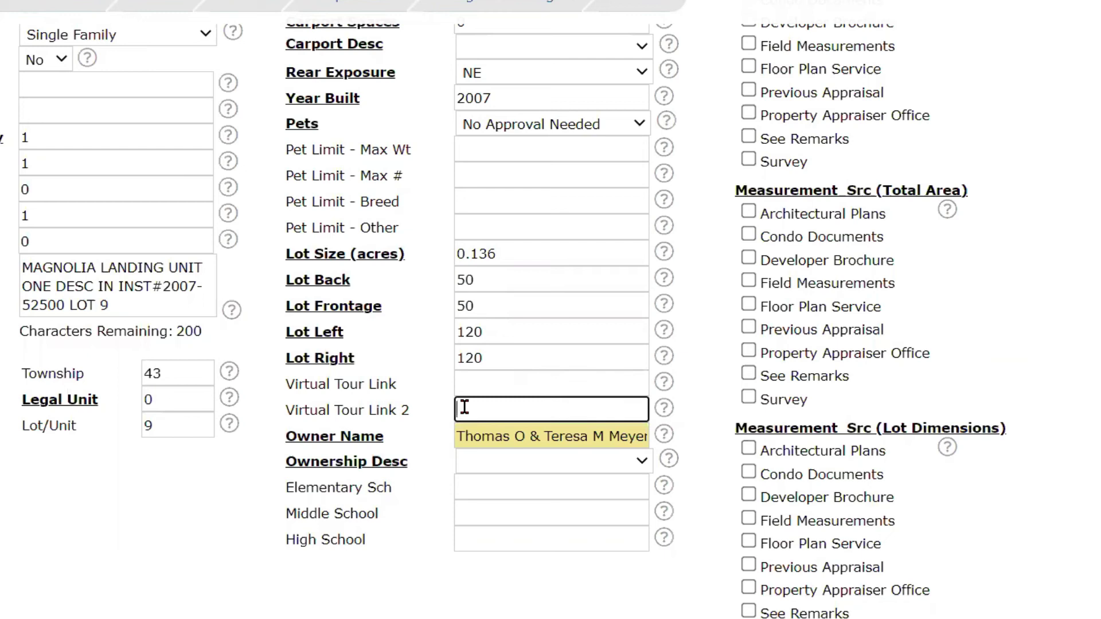
click(467, 382)
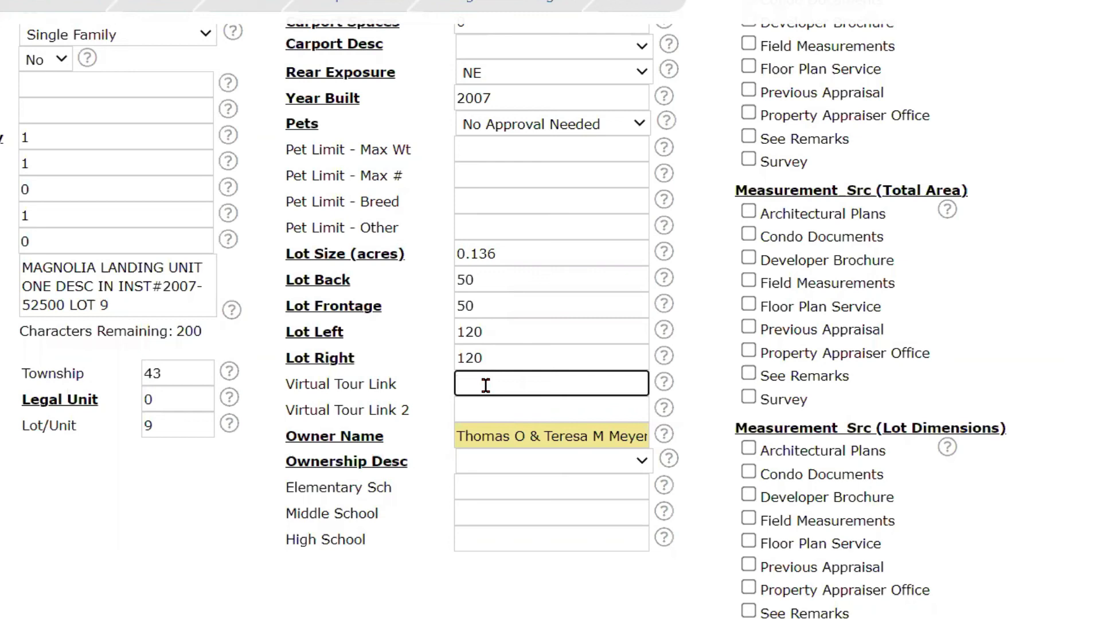
click(509, 436)
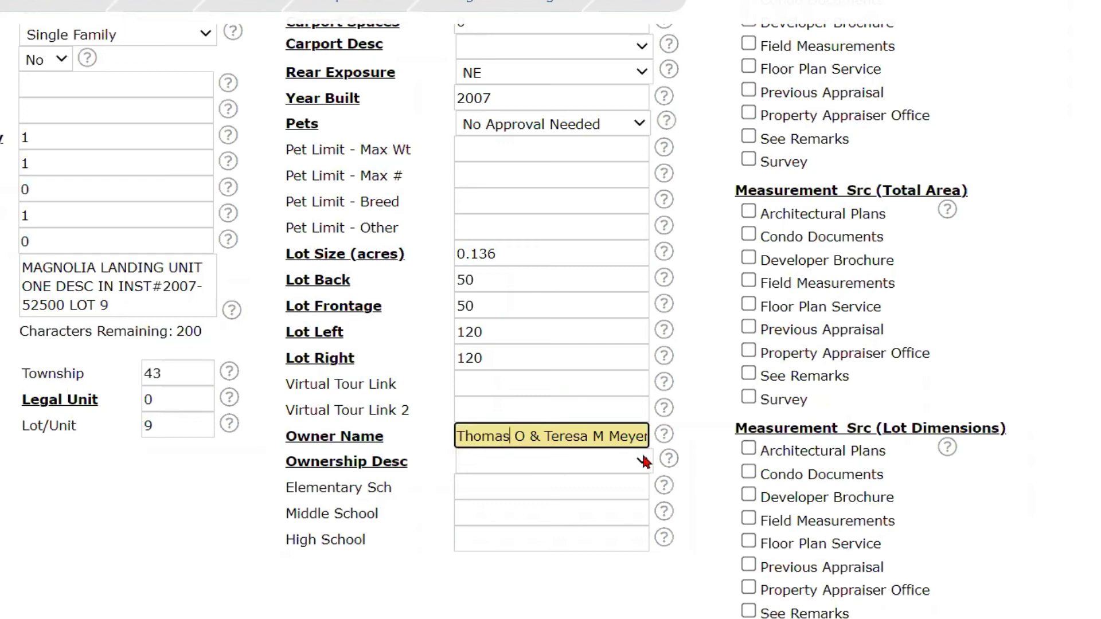
triple_click(638, 437)
Step: Set Ownership Desc to Single Family
click(544, 461)
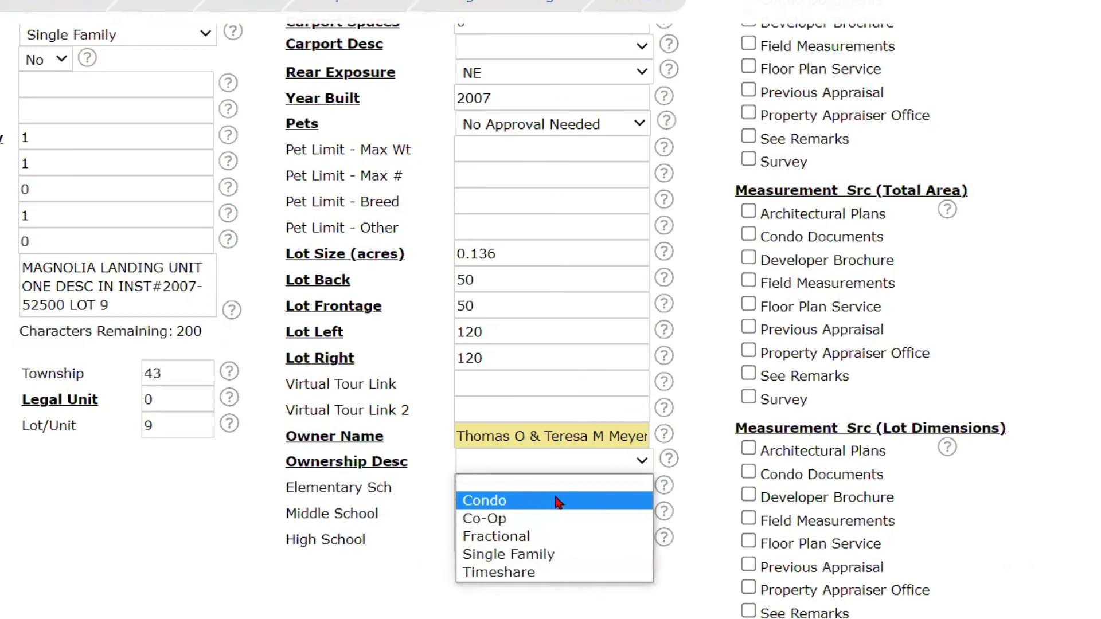
click(547, 555)
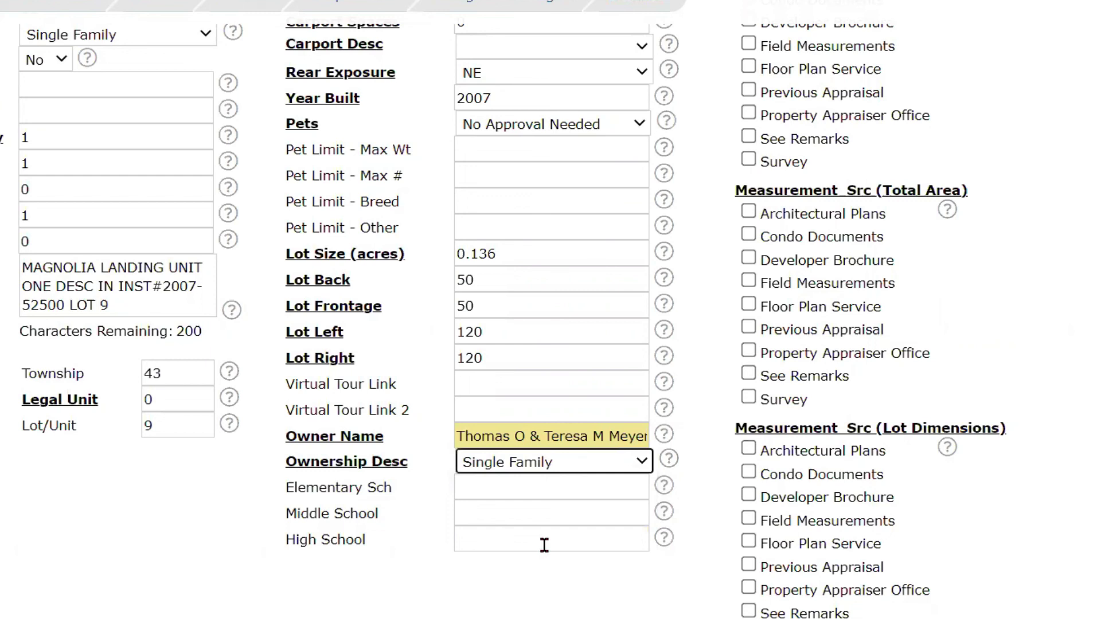
click(512, 483)
click(502, 515)
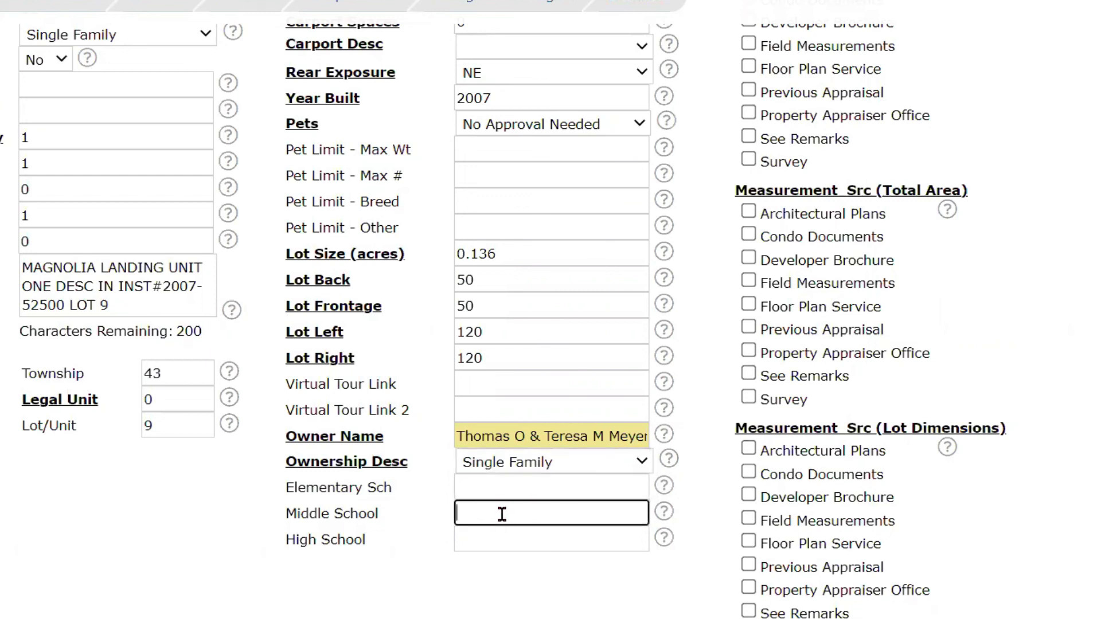
click(500, 539)
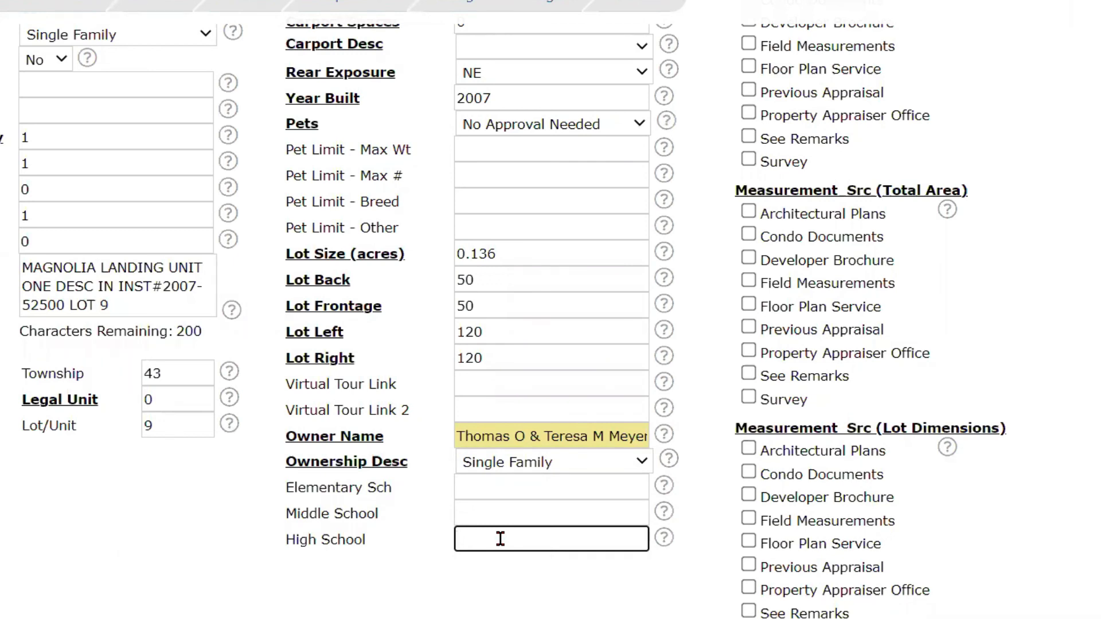
Step: Mark Property Appraiser Office as the measurement source for both Living Area and Total Area
scroll(992, 368, up, 5)
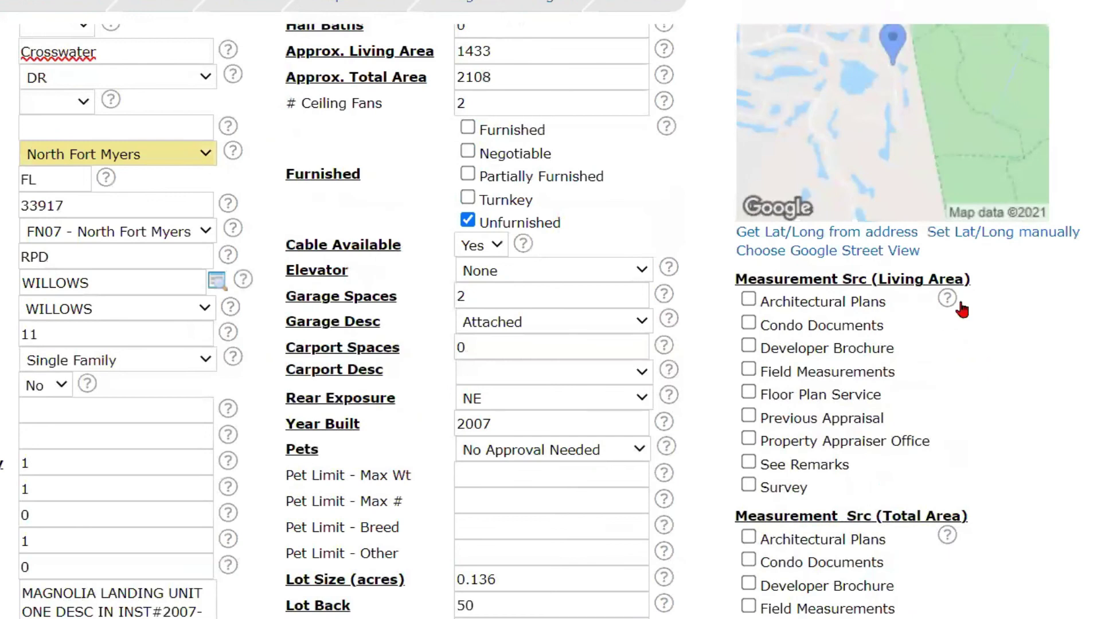
mouse_move(961, 304)
scroll(961, 310, up, 1)
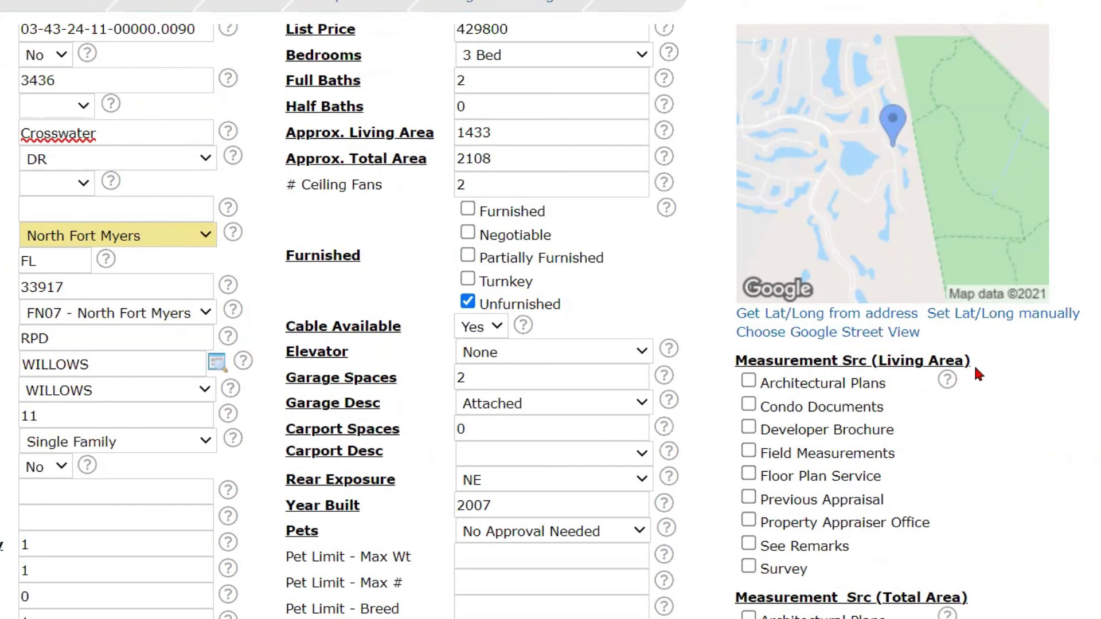
click(748, 526)
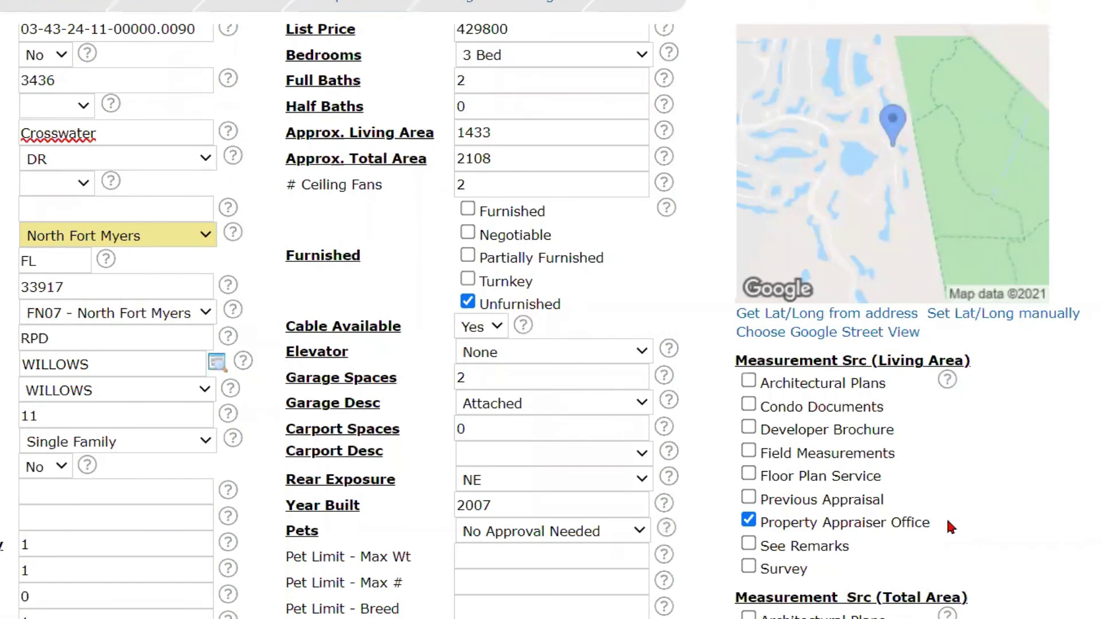
scroll(948, 521, down, 3)
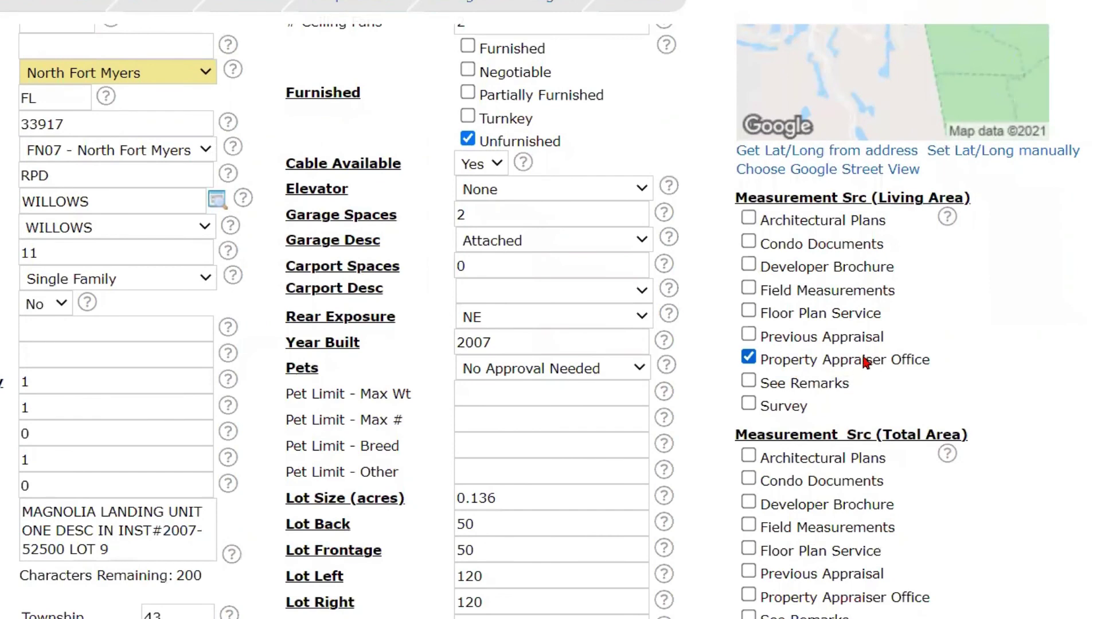
scroll(920, 367, down, 3)
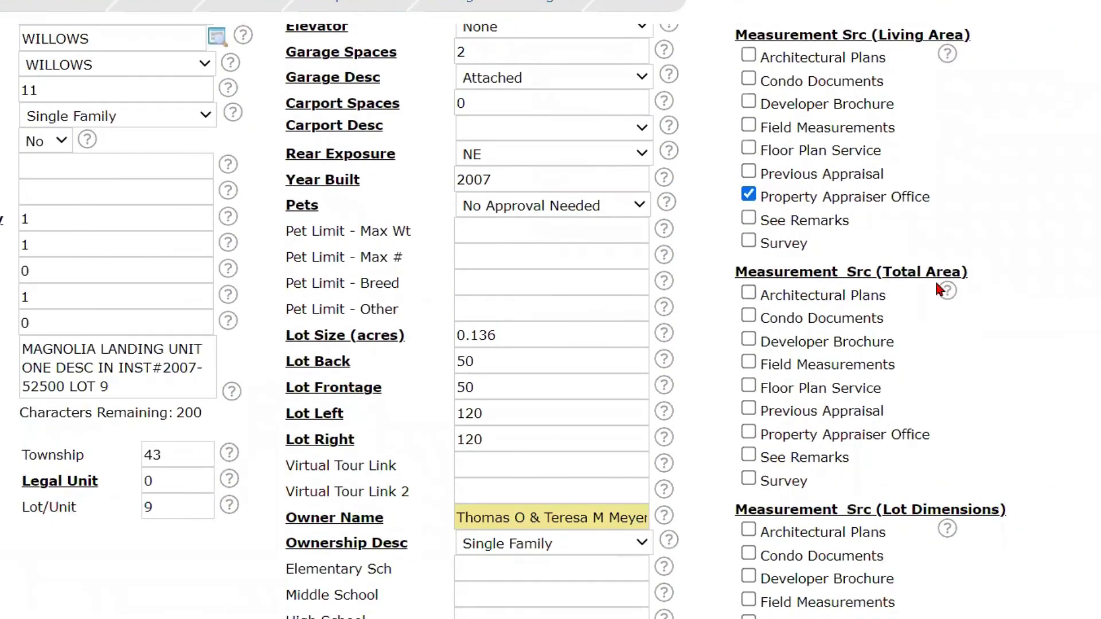
click(749, 431)
Step: Mark Property Appraiser Office as the measurement source for both Lot Dimensions and Lot Size
scroll(877, 456, down, 3)
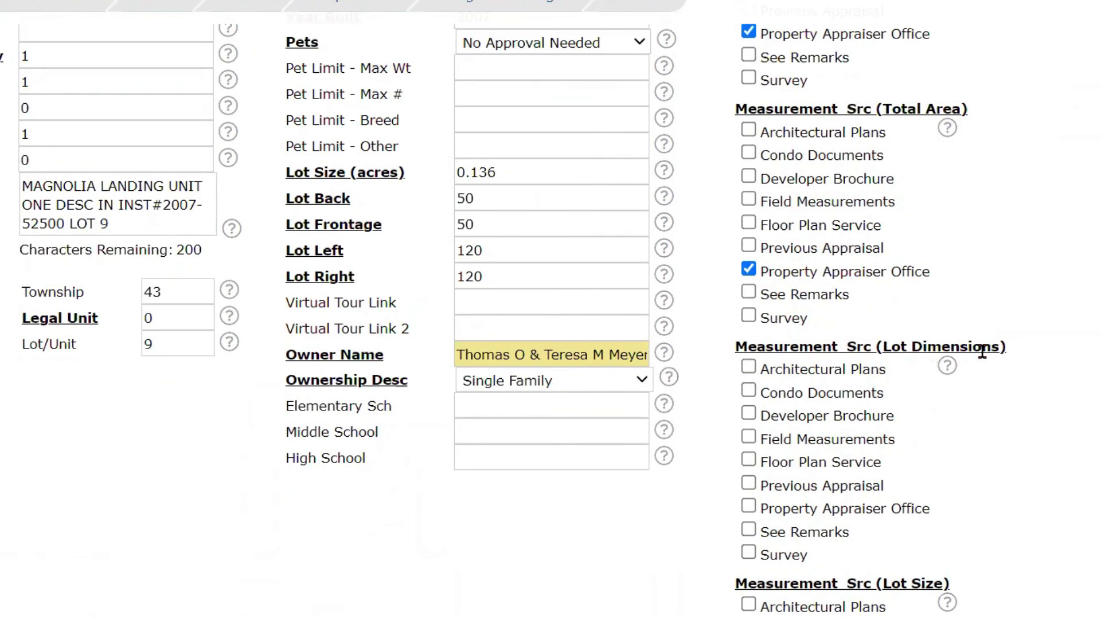
scroll(891, 154, up, 9)
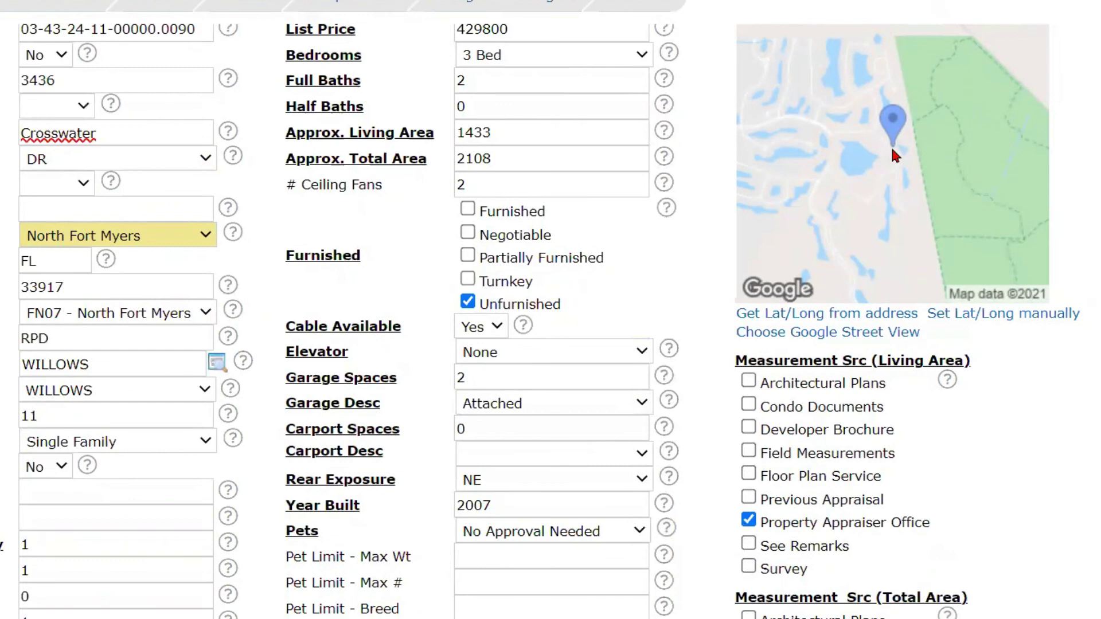
scroll(858, 359, down, 10)
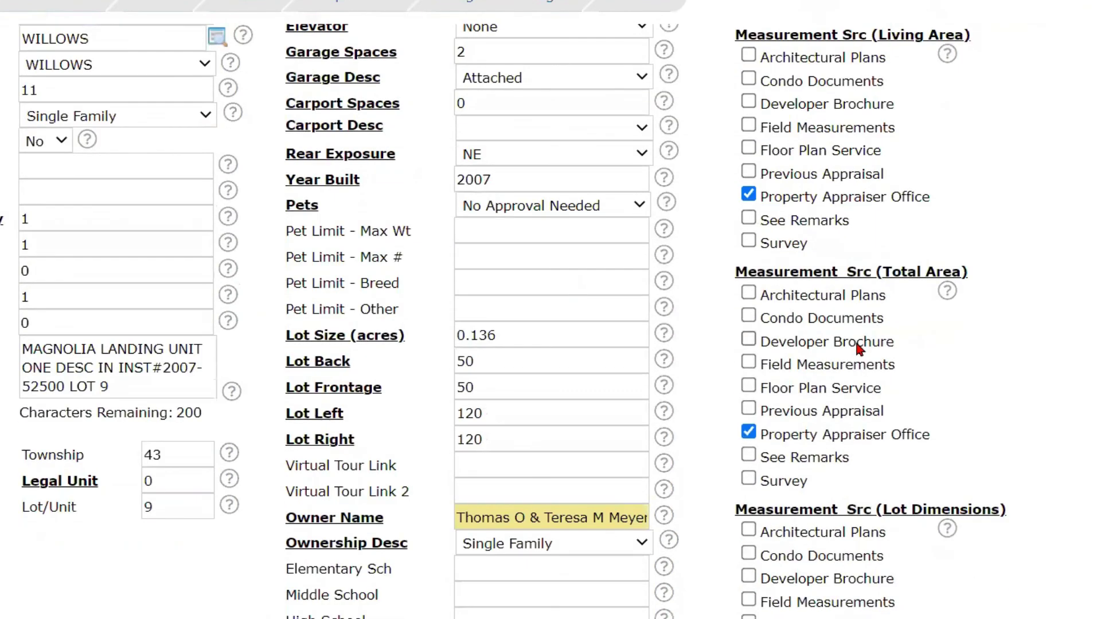
scroll(774, 355, down, 1)
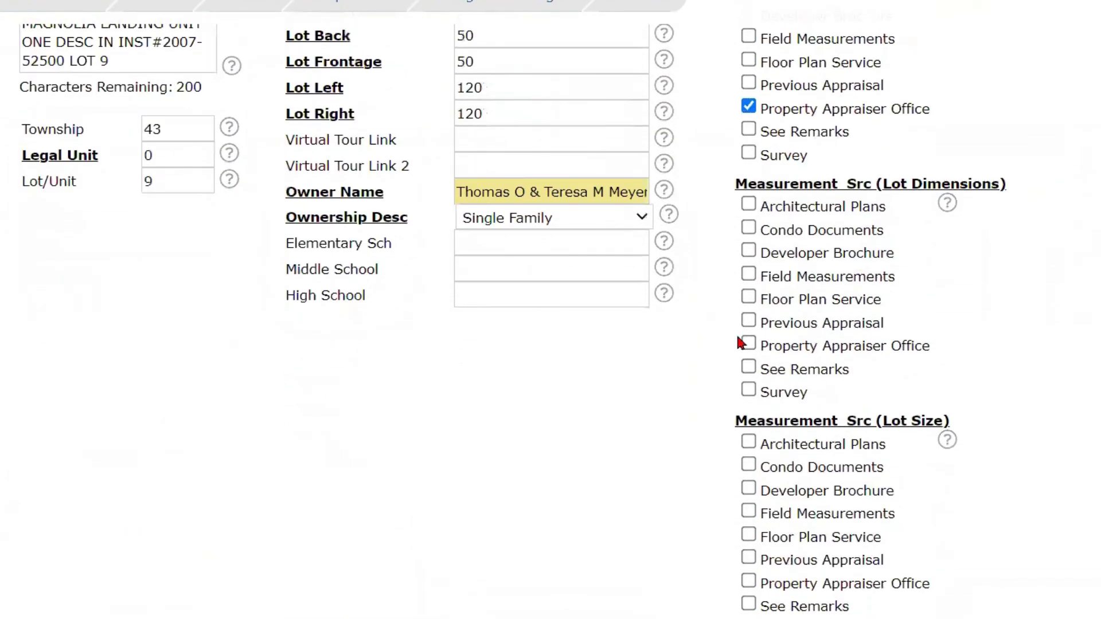
click(747, 343)
scroll(937, 350, down, 1)
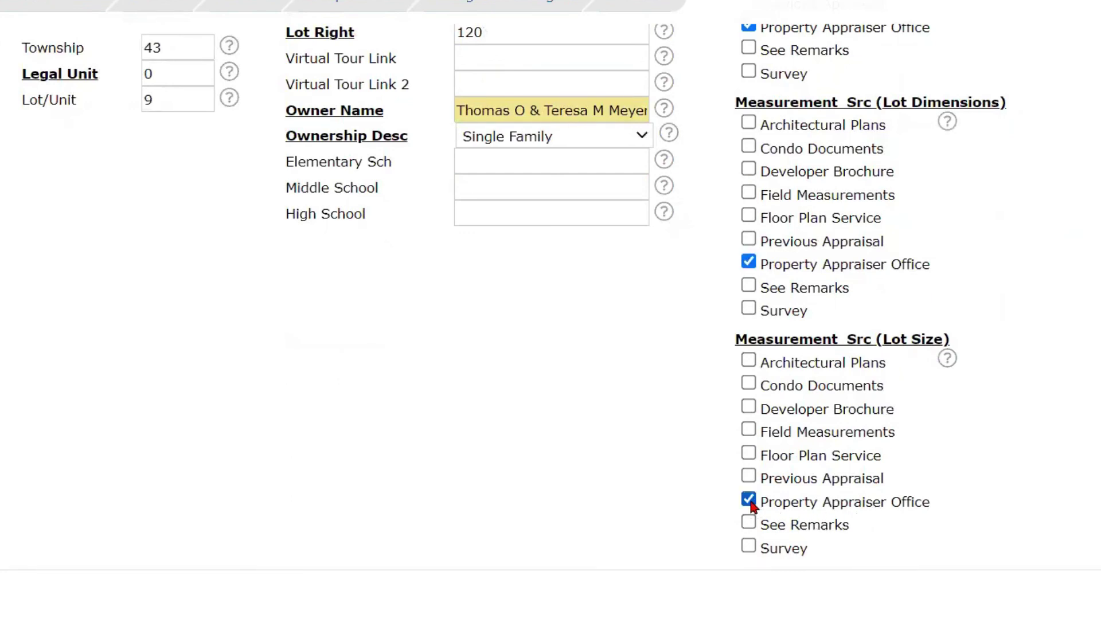
scroll(594, 418, up, 8)
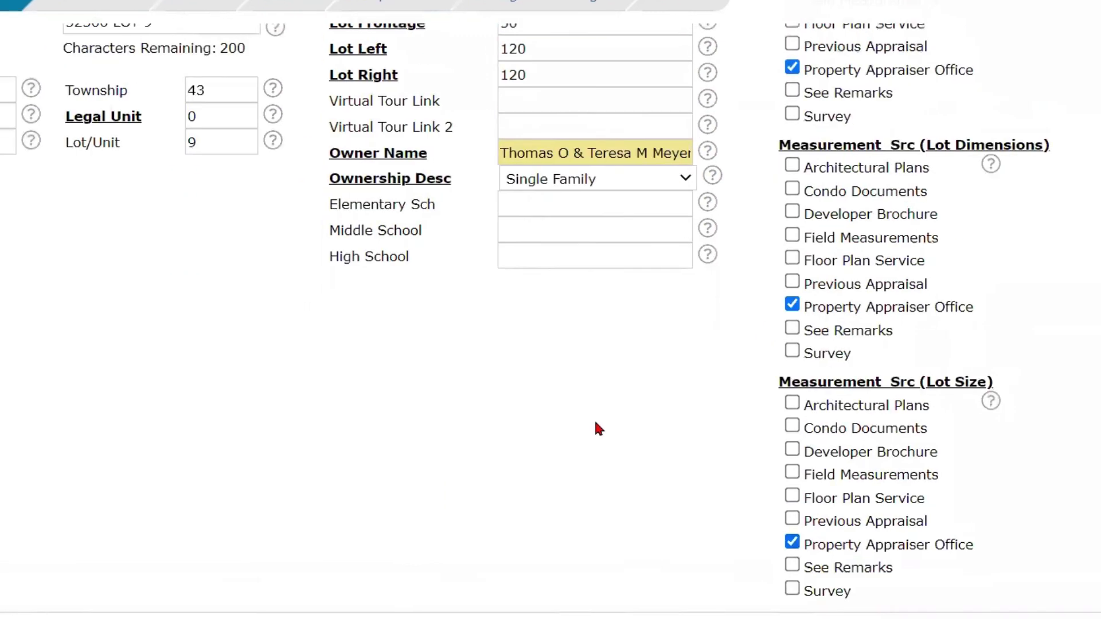